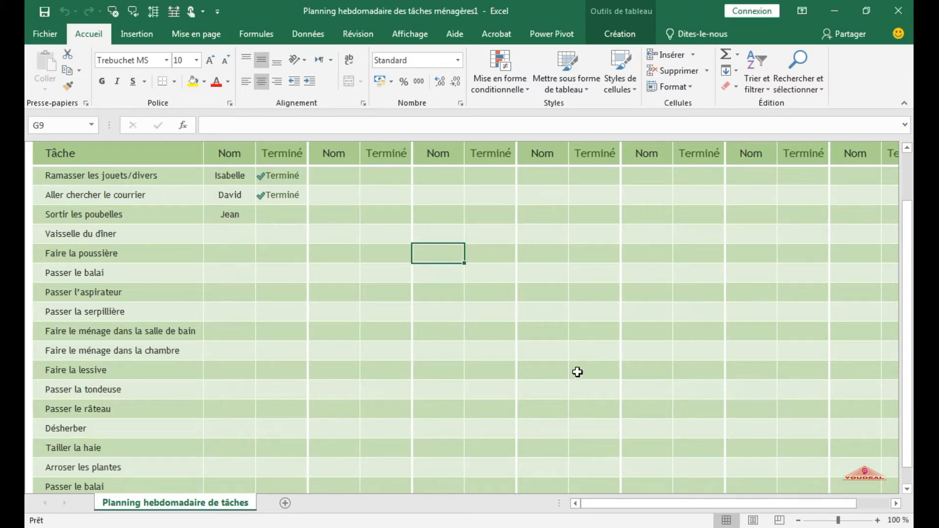
- Search the sheet for the first name assigned to the task Sortir les poubelles, keeping the search dialog clear of the Nom column
{"action": "left_click", "coordinate": [505, 313]}
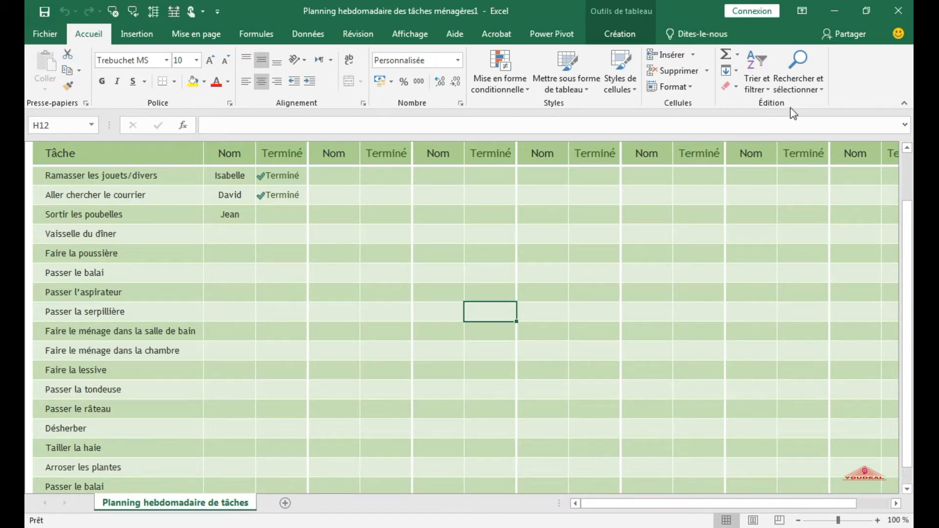
{"action": "left_click", "coordinate": [823, 93]}
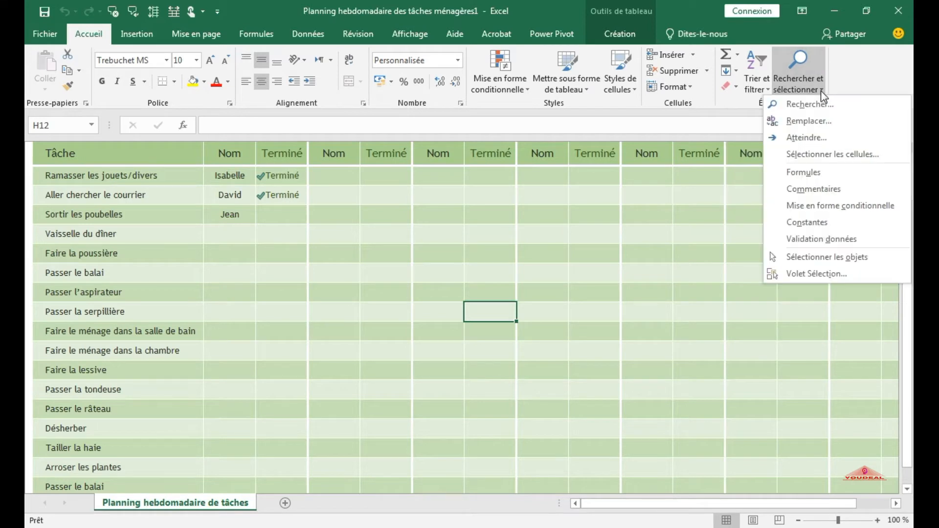
{"action": "left_click", "coordinate": [824, 106]}
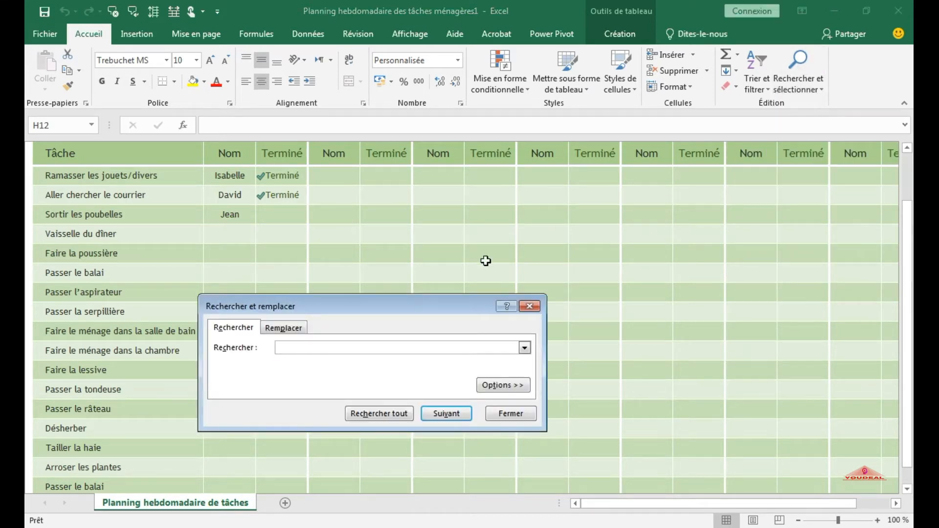
{"action": "left_click_drag", "start_coordinate": [377, 311], "coordinate": [619, 170]}
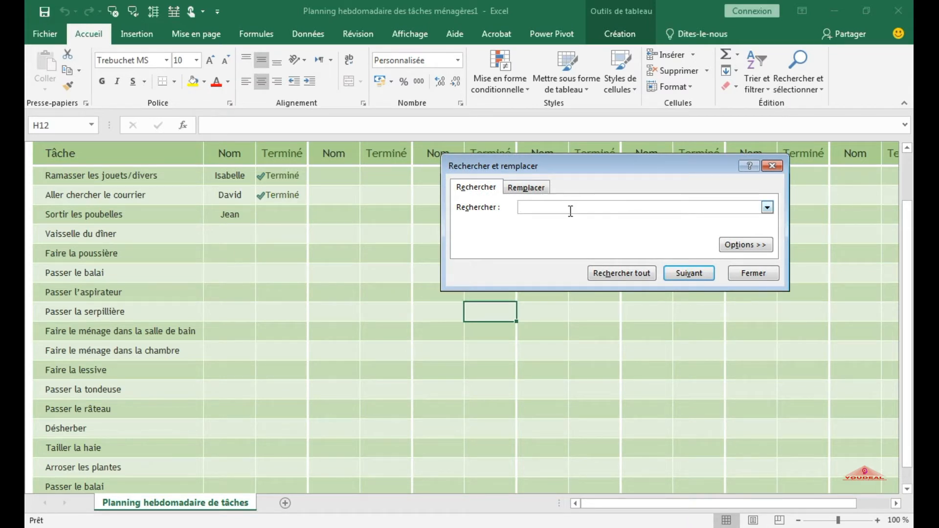
{"action": "type", "text": "Jaen"}
{"action": "key", "text": "Return"}
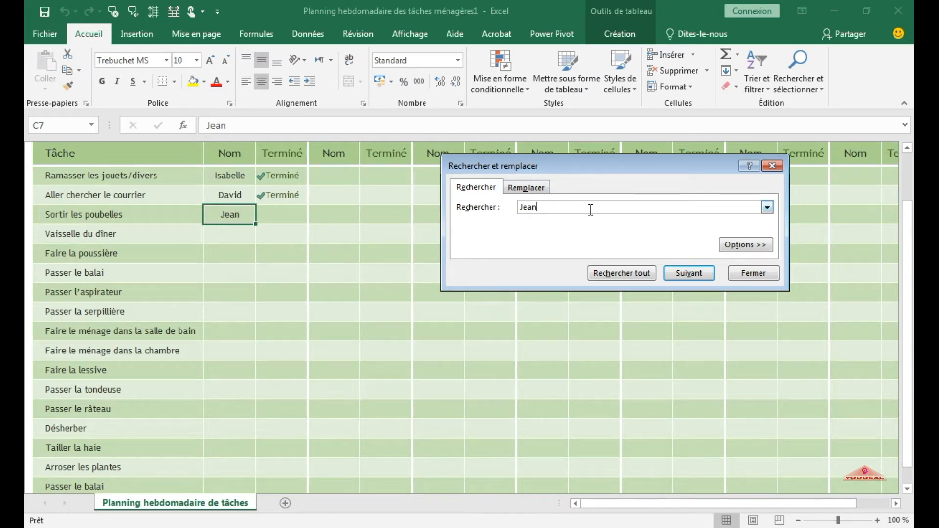
- Search the sheet for the first name assigned to the task Aller chercher le courrier
{"action": "key", "text": "BackSpace"}
{"action": "key", "text": "BackSpace"}
{"action": "key", "text": "BackSpace"}
{"action": "key", "text": "BackSpace"}
{"action": "type", "text": "David"}
{"action": "key", "text": "Return"}
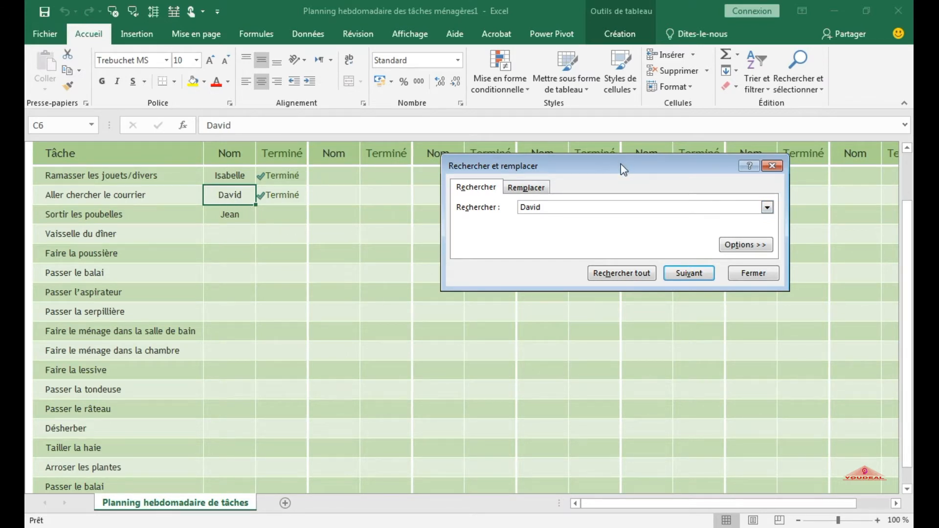
- Expand the search options and enable case matching (Respecter la casse)
{"action": "left_click", "coordinate": [766, 249]}
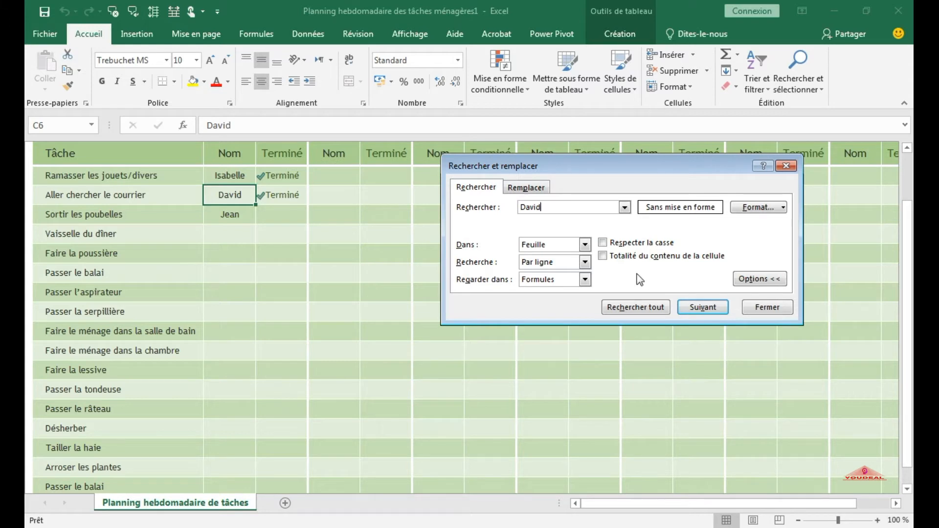
{"action": "left_click", "coordinate": [603, 243]}
{"action": "left_click", "coordinate": [783, 275]}
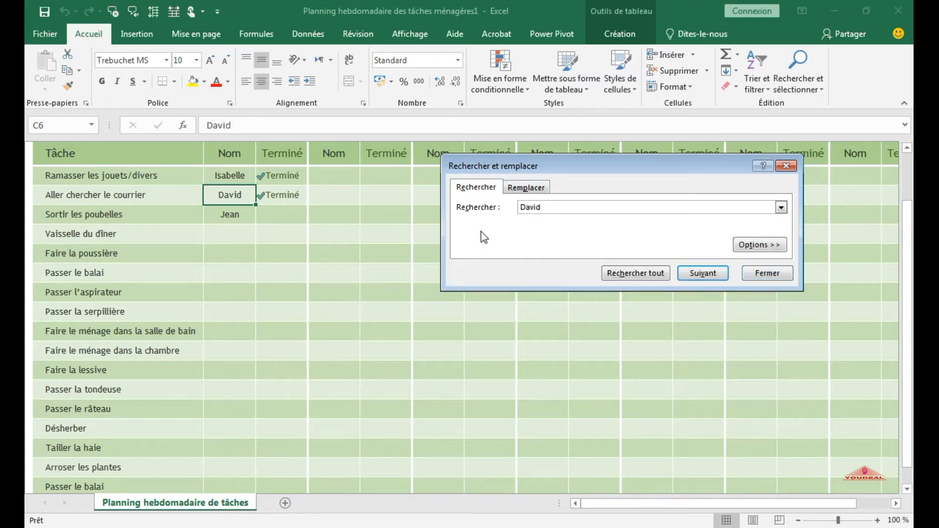
{"action": "left_click", "coordinate": [759, 244]}
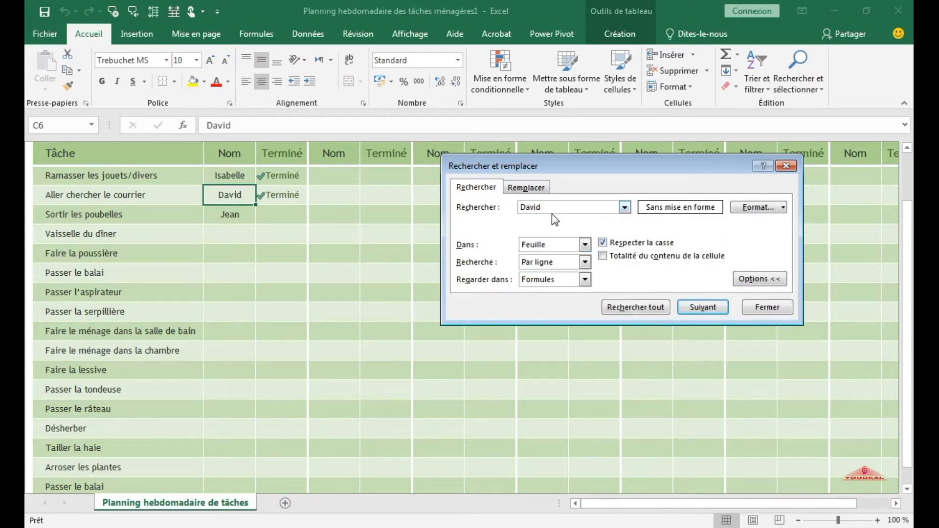
- Search for the Aller chercher le courrier first name written entirely in lower case, with case matching on
{"action": "left_click", "coordinate": [581, 208]}
{"action": "key", "text": "BackSpace"}
{"action": "key", "text": "BackSpace"}
{"action": "key", "text": "BackSpace"}
{"action": "key", "text": "BackSpace"}
{"action": "key", "text": "BackSpace"}
{"action": "type", "text": "david"}
{"action": "left_click", "coordinate": [554, 454]}
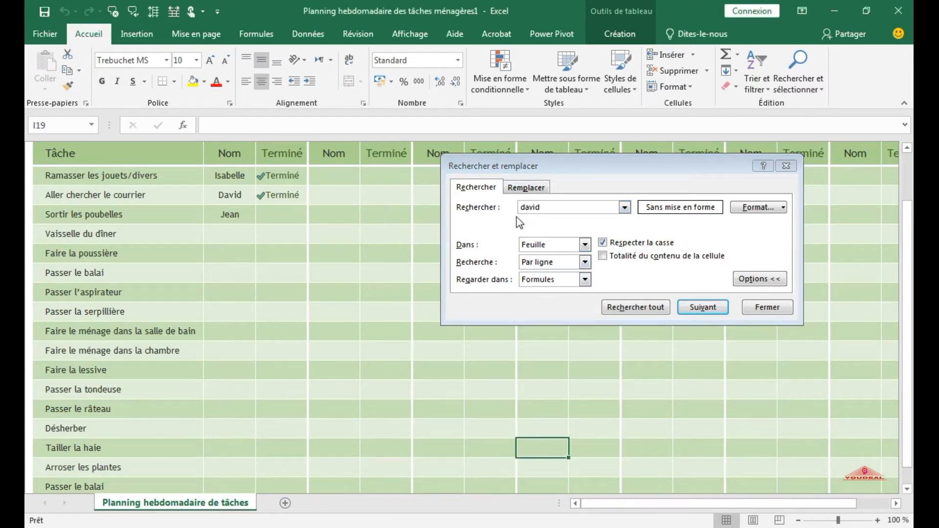
{"action": "left_click", "coordinate": [695, 310]}
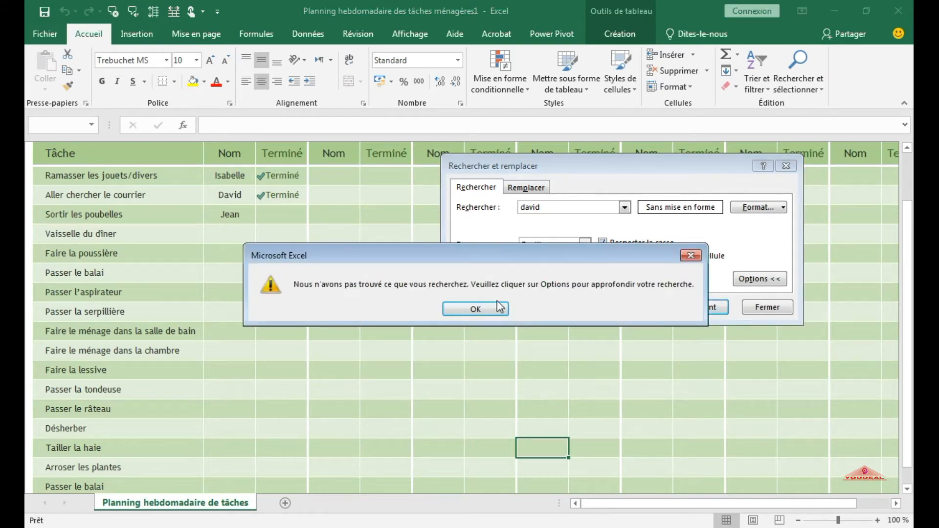
{"action": "left_click", "coordinate": [472, 308]}
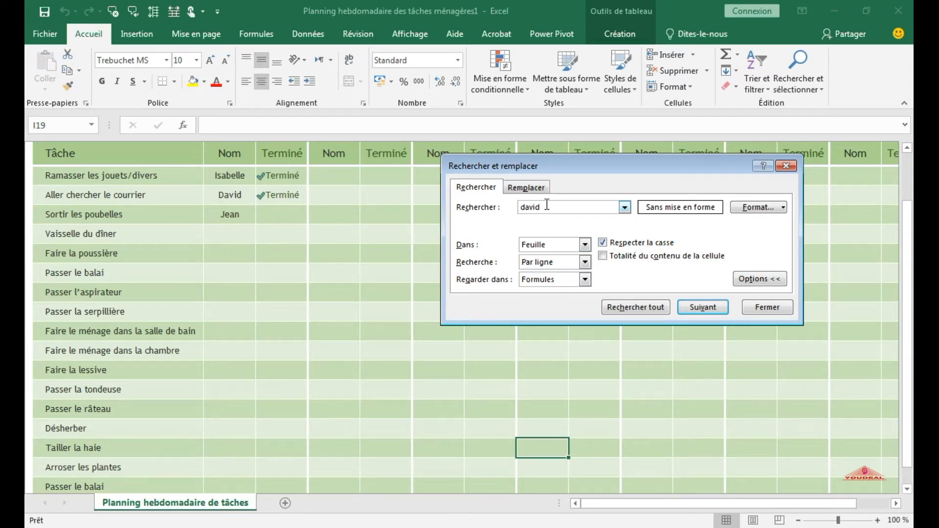
- Search for the same first name with a capital initial, keeping case matching on
{"action": "key", "text": "BackSpace"}
{"action": "key", "text": "BackSpace"}
{"action": "key", "text": "BackSpace"}
{"action": "key", "text": "BackSpace"}
{"action": "key", "text": "BackSpace"}
{"action": "type", "text": "Davis"}
{"action": "key", "text": "BackSpace"}
{"action": "type", "text": "d"}
{"action": "left_click", "coordinate": [703, 308]}
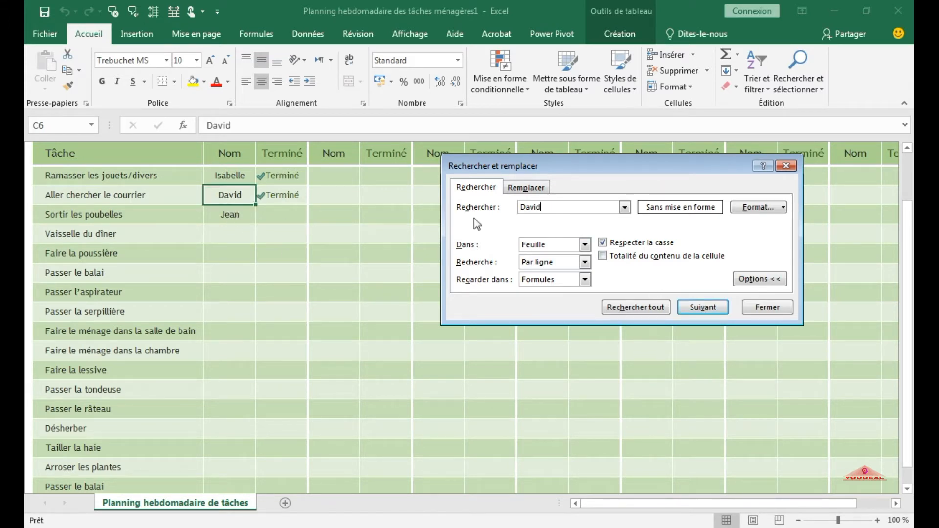
- Add a trailing space after the first name in cell C7, beside Sortir les poubelles
{"action": "left_click", "coordinate": [241, 217]}
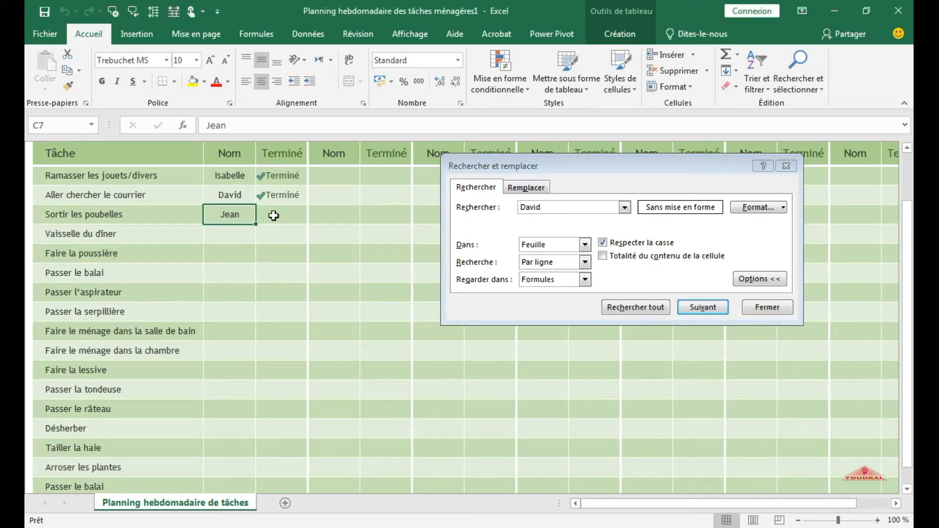
{"action": "left_click", "coordinate": [263, 129]}
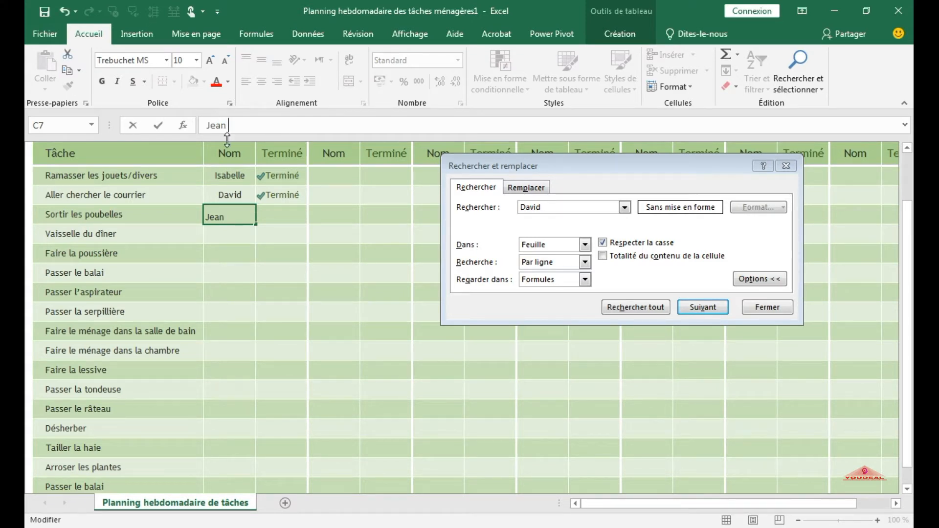
{"action": "left_click", "coordinate": [330, 247]}
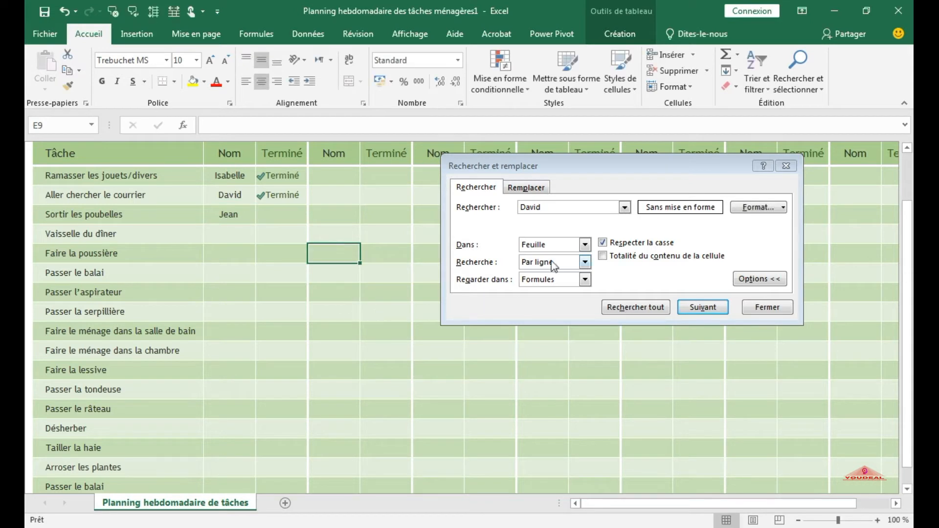
- Replace the search term with the first name from cell C7, written in lower case
{"action": "left_click", "coordinate": [562, 208]}
{"action": "key", "text": "BackSpace"}
{"action": "key", "text": "BackSpace"}
{"action": "key", "text": "BackSpace"}
{"action": "key", "text": "BackSpace"}
{"action": "key", "text": "BackSpace"}
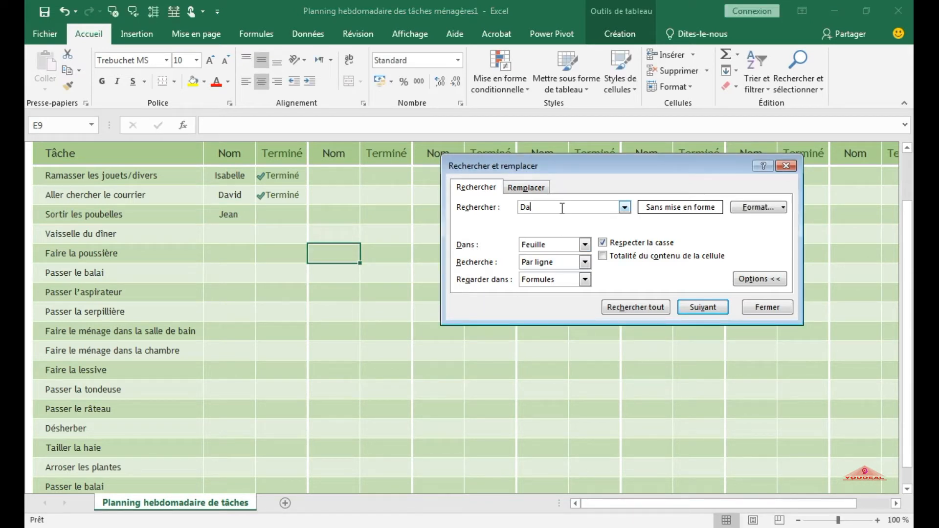
{"action": "type", "text": "jaen"}
{"action": "key", "text": "BackSpace"}
{"action": "key", "text": "BackSpace"}
{"action": "key", "text": "BackSpace"}
{"action": "type", "text": "ean"}
- Enable matching of the entire cell contents (Totalité du contenu de la cellule) and disable case matching (Respecter la casse)
{"action": "left_click", "coordinate": [603, 255]}
{"action": "left_click", "coordinate": [603, 243]}
{"action": "left_click", "coordinate": [766, 277]}
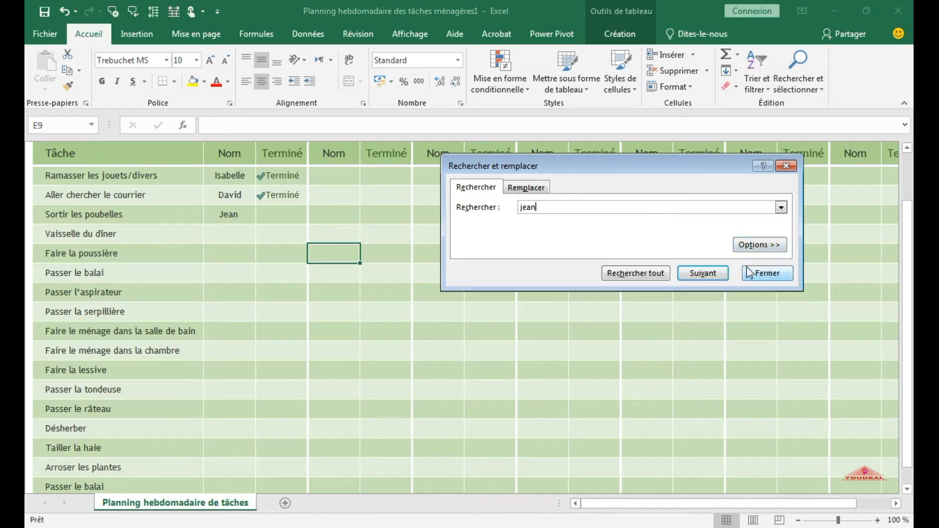
{"action": "left_click", "coordinate": [766, 245]}
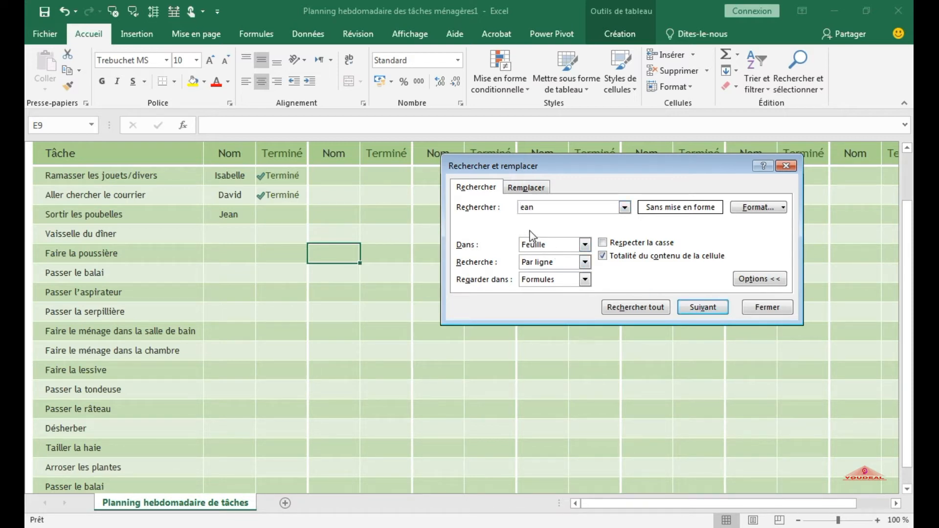
- Capitalise the initial of the search term and search with entire cell contents matching
{"action": "type", "text": "J"}
{"action": "left_click", "coordinate": [708, 313]}
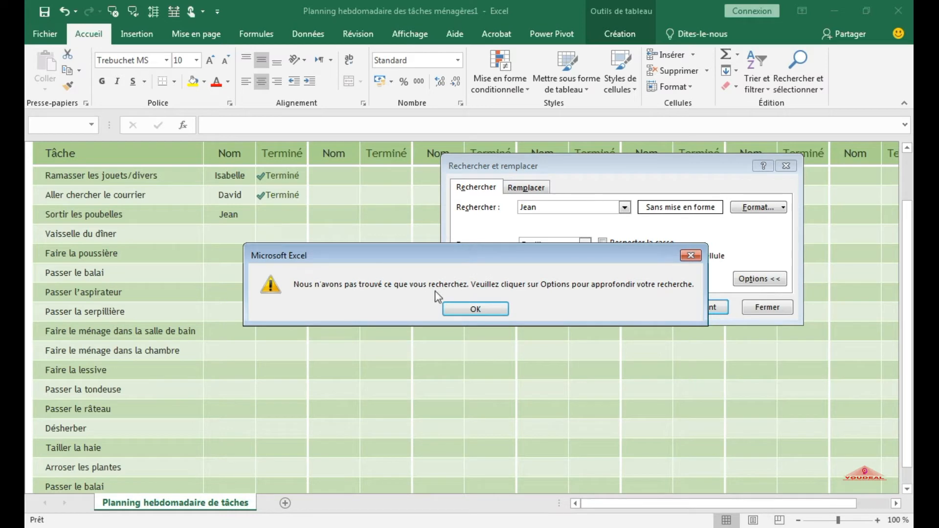
{"action": "left_click", "coordinate": [476, 309]}
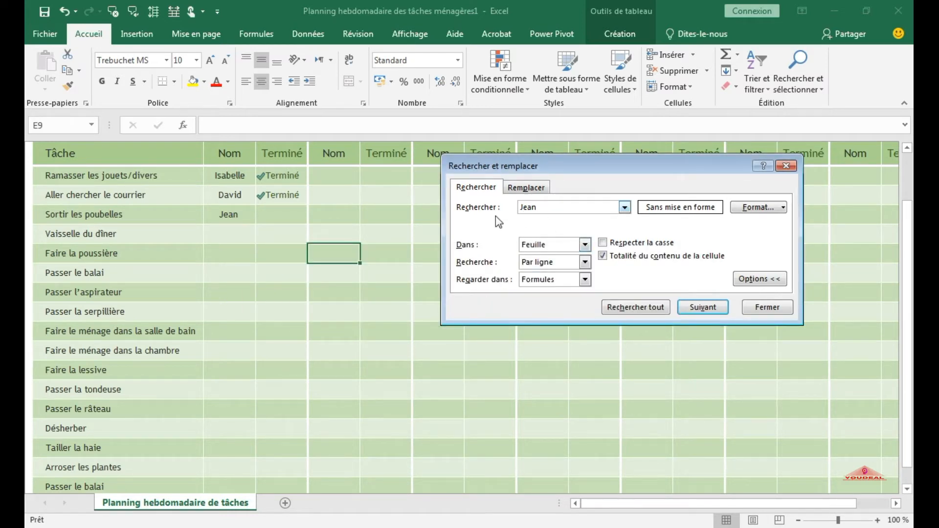
- Repeat the entire-cell search for the same first name starting from cell C7
{"action": "left_click", "coordinate": [229, 217]}
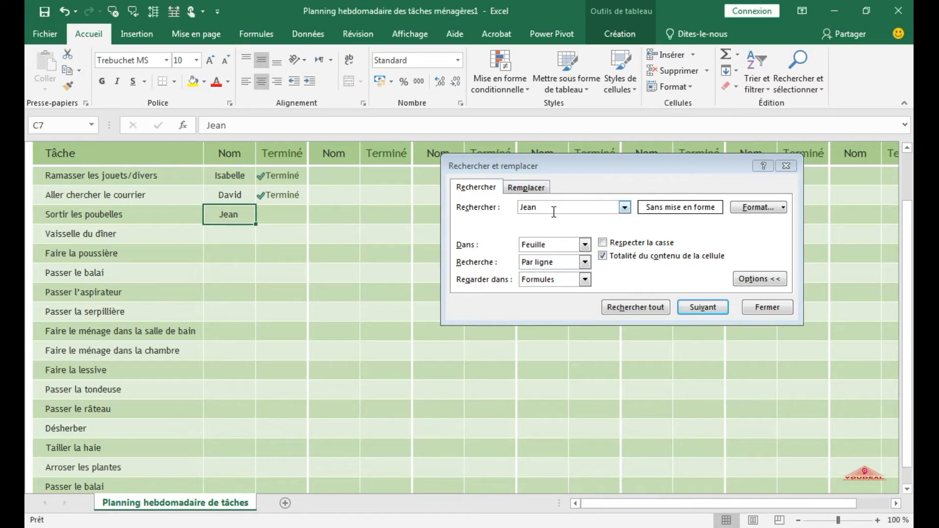
{"action": "left_click", "coordinate": [570, 207]}
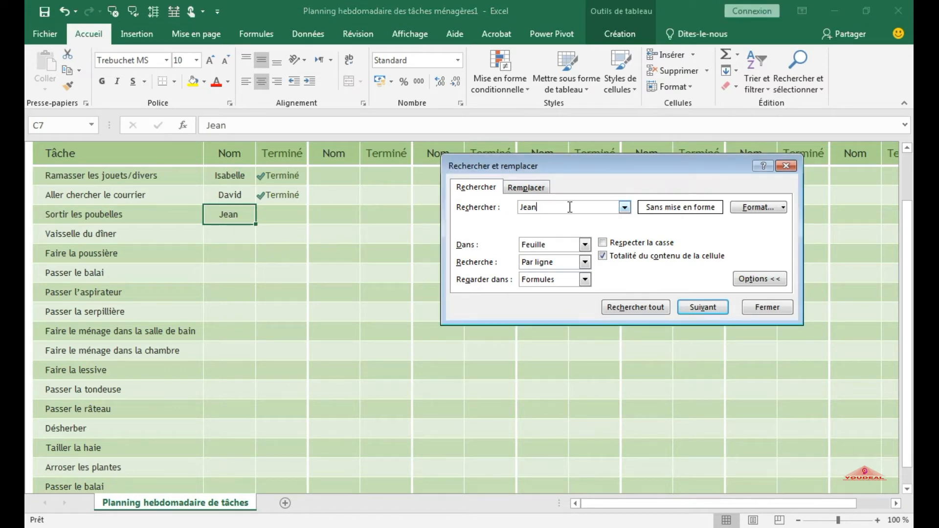
{"action": "left_click", "coordinate": [703, 307]}
{"action": "left_click", "coordinate": [472, 309]}
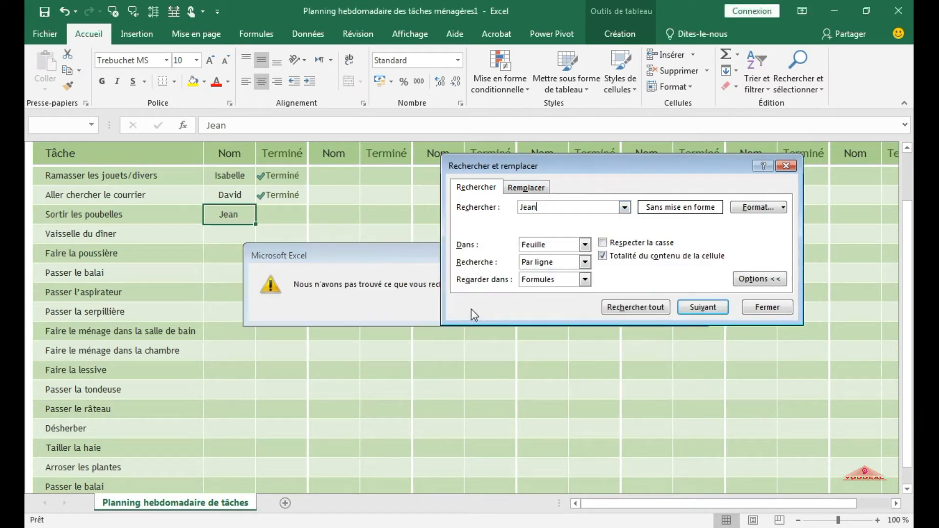
- Close the search dialog and remove the trailing space from the first name in cell C7
{"action": "left_click", "coordinate": [786, 166]}
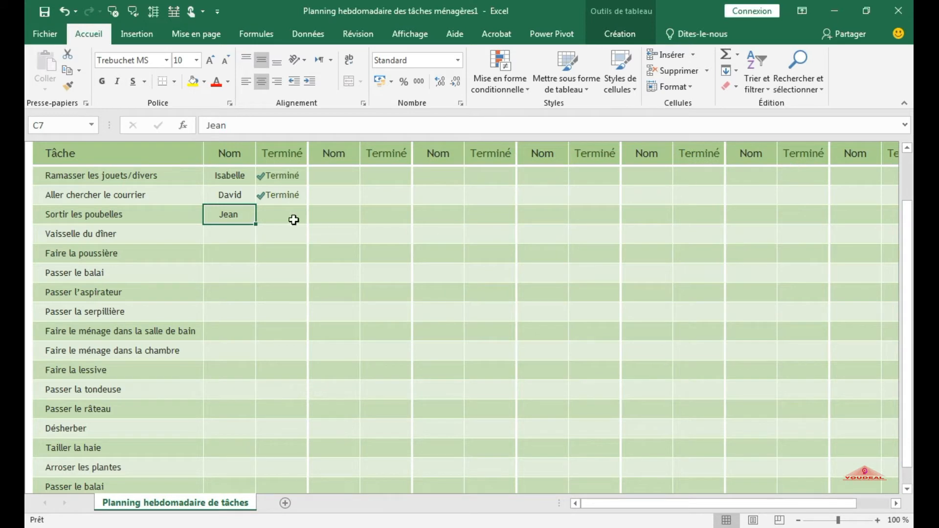
{"action": "left_click", "coordinate": [304, 128]}
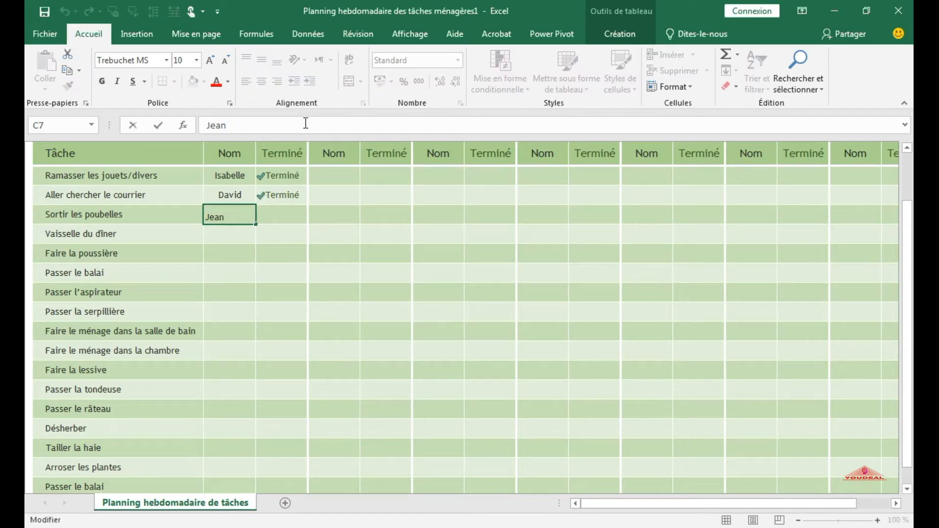
{"action": "left_click", "coordinate": [350, 320]}
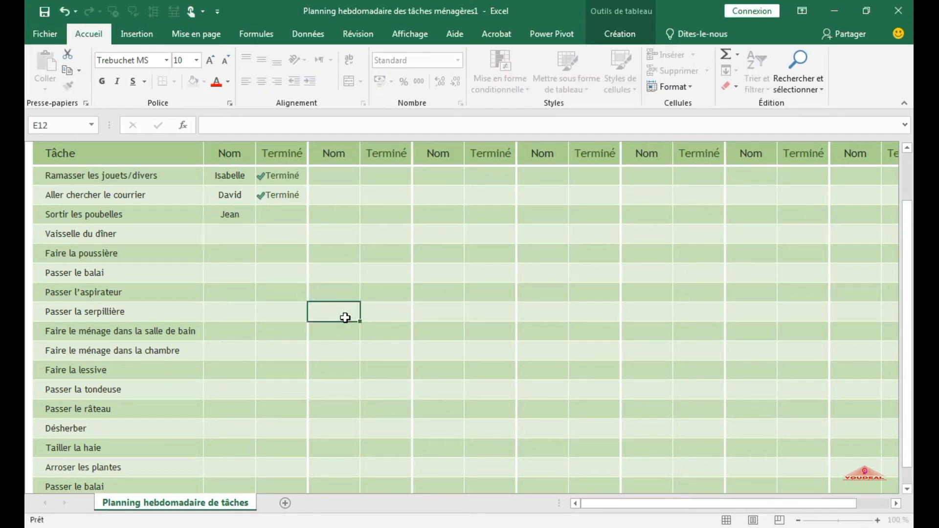
- Enter a first name in each of cells C8 to C10 for Vaisselle du dîner, Faire la poussière and Passer le balai
{"action": "left_click", "coordinate": [221, 234]}
{"action": "type", "text": "Jean"}
{"action": "key", "text": "Return"}
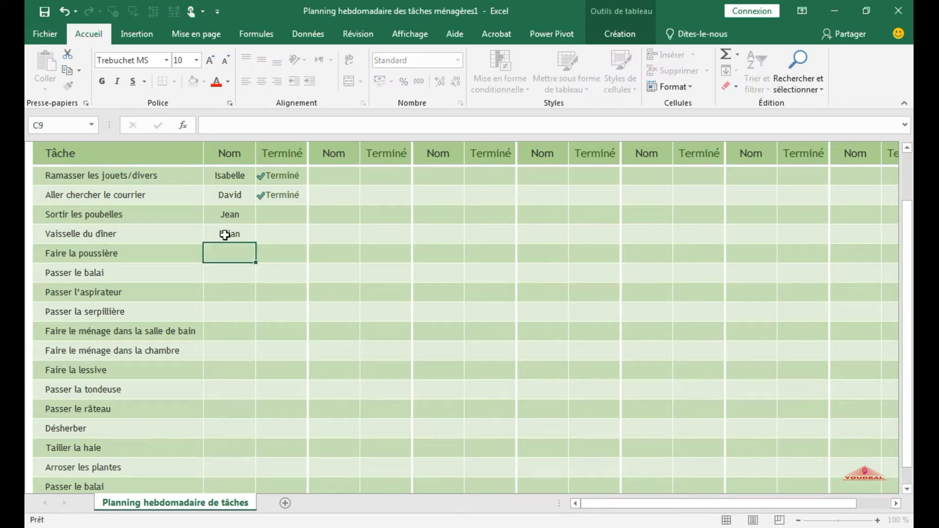
{"action": "type", "text": "suzane"}
{"action": "key", "text": "Return"}
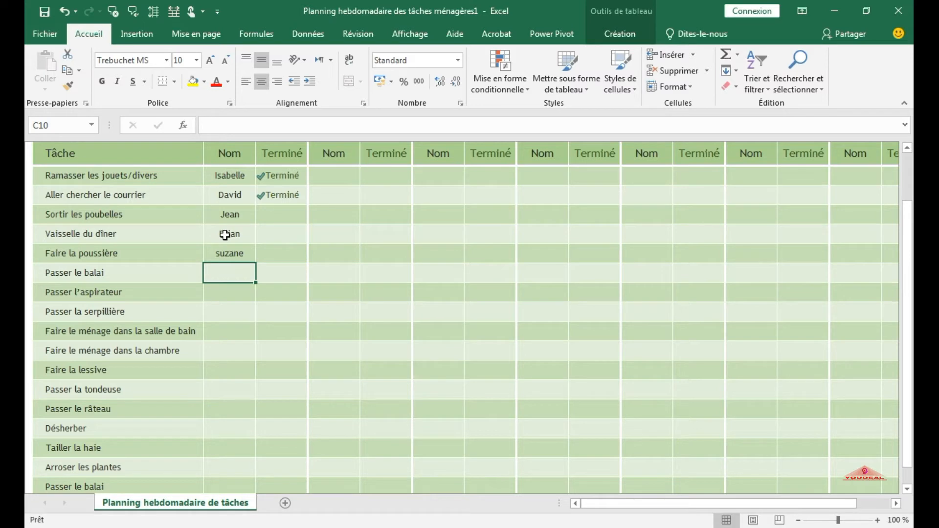
{"action": "type", "text": "Marty"}
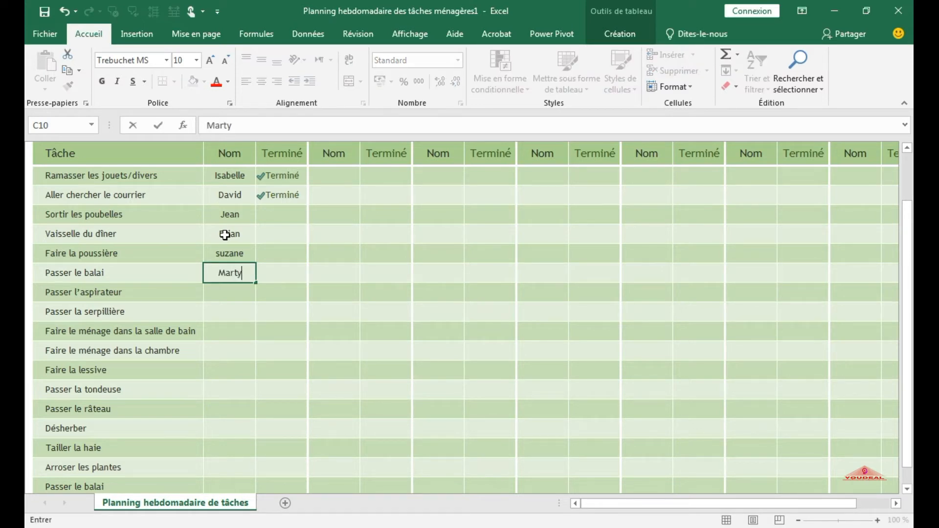
{"action": "key", "text": "Return"}
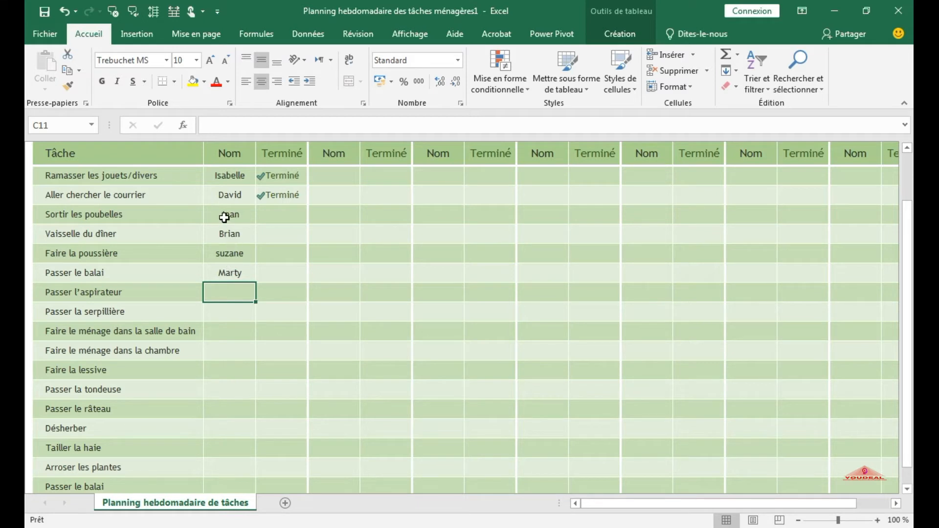
- Copy the first names in the non-adjacent cells C5, C8 and C9 and paste them starting at cell E7
{"action": "left_click", "coordinate": [224, 177]}
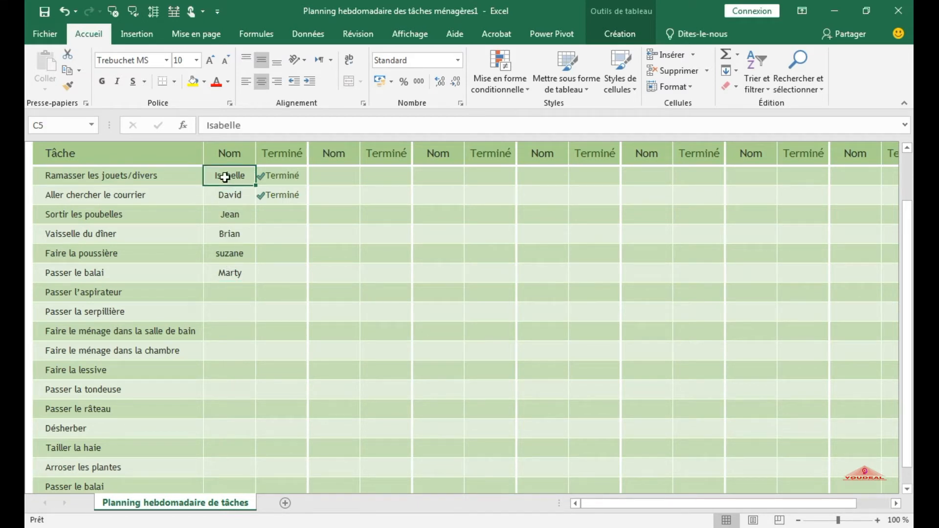
{"action": "left_click", "coordinate": [229, 250], "text": "ctrl"}
{"action": "left_click", "coordinate": [229, 230], "text": "ctrl"}
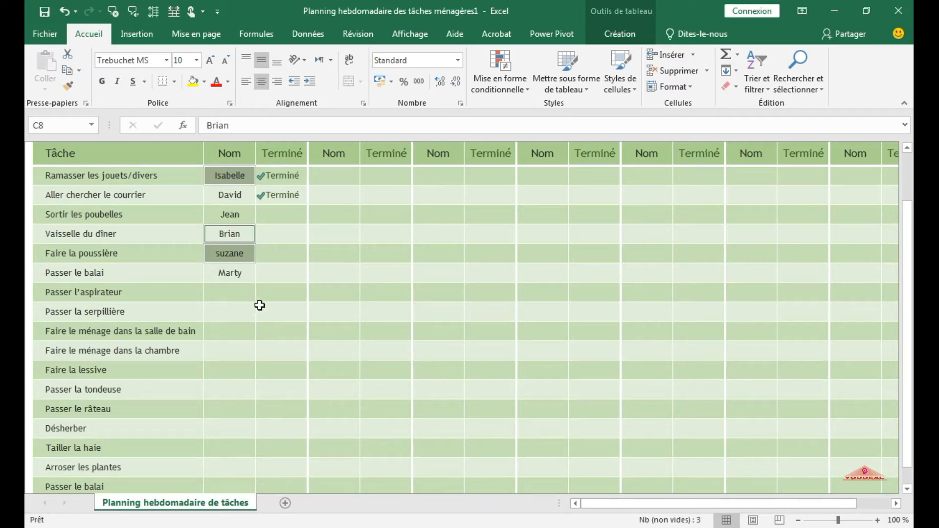
{"action": "key", "text": "ctrl+c"}
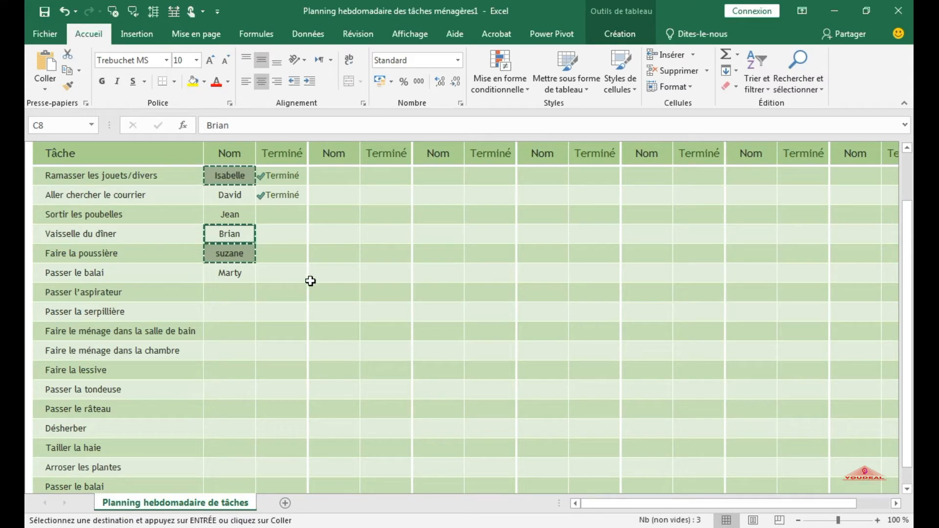
{"action": "left_click", "coordinate": [327, 216]}
{"action": "key", "text": "ctrl+v"}
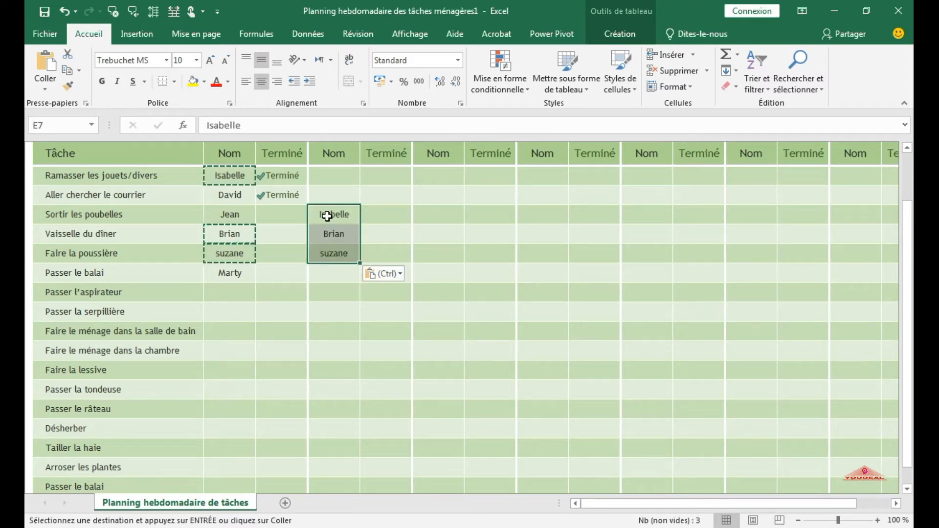
- Paste the three copied first names starting at cells E13, G9 and G16
{"action": "left_click", "coordinate": [337, 329]}
{"action": "key", "text": "ctrl+v"}
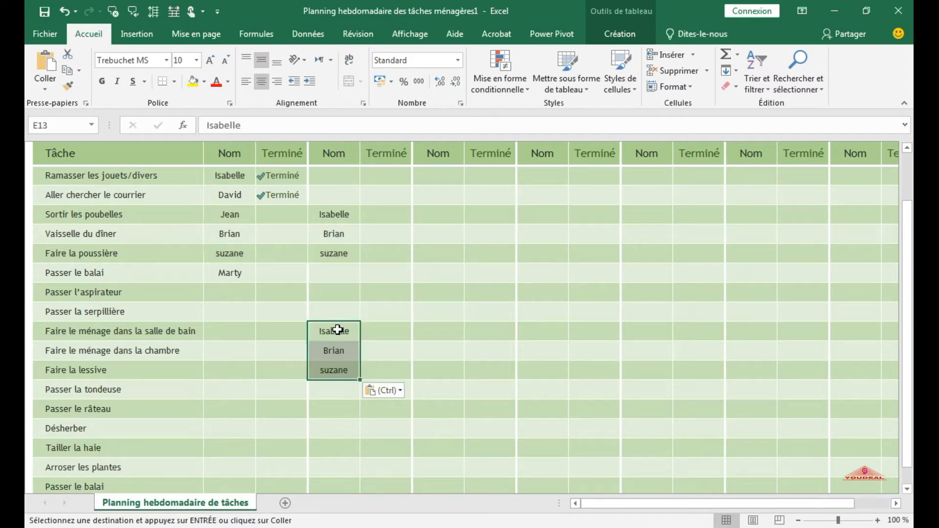
{"action": "left_click", "coordinate": [438, 253]}
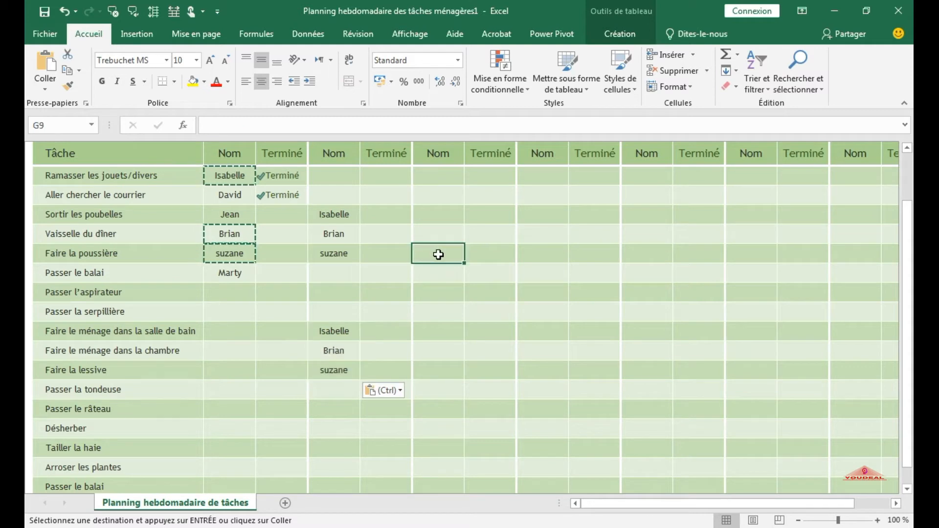
{"action": "key", "text": "ctrl+v"}
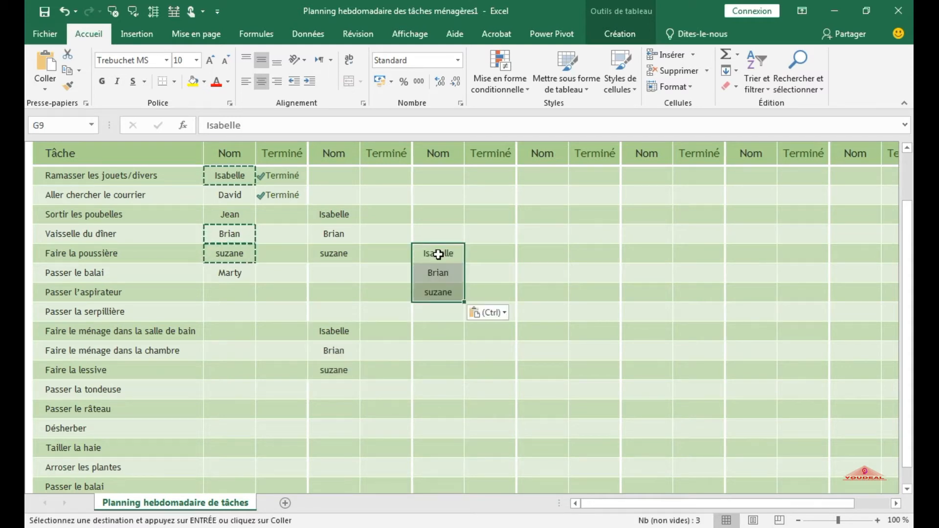
{"action": "left_click", "coordinate": [442, 395]}
{"action": "key", "text": "ctrl+v"}
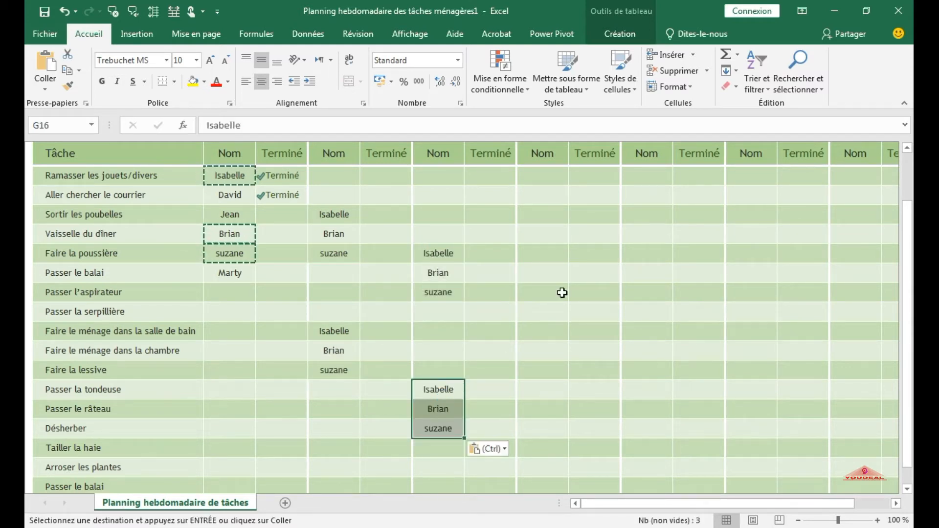
- Paste the same three first names starting at cells I9, K15 and M9, and end the copy selection
{"action": "left_click", "coordinate": [549, 250]}
{"action": "key", "text": "ctrl+v"}
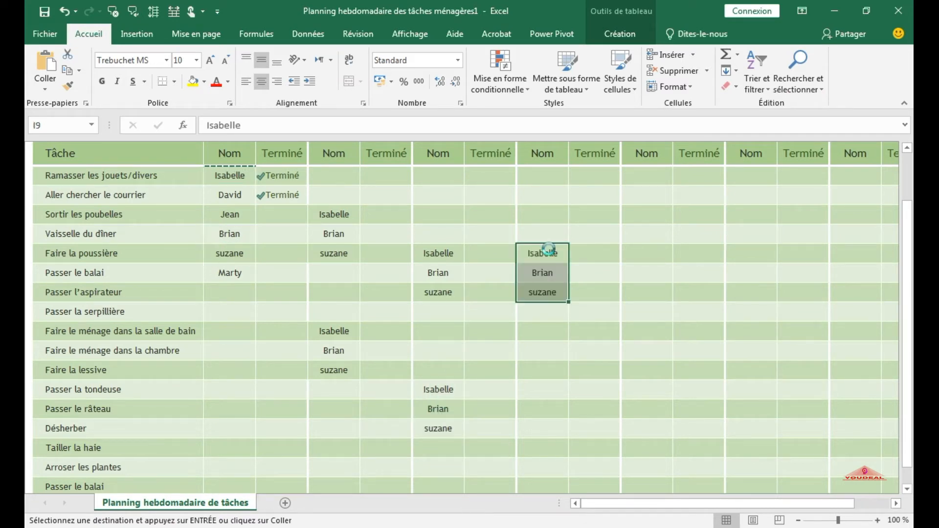
{"action": "left_click", "coordinate": [653, 368]}
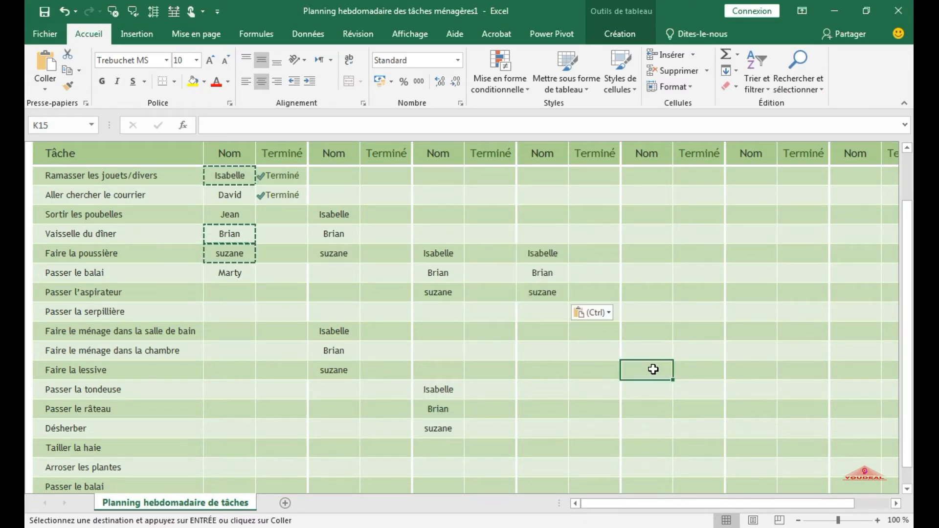
{"action": "key", "text": "ctrl+v"}
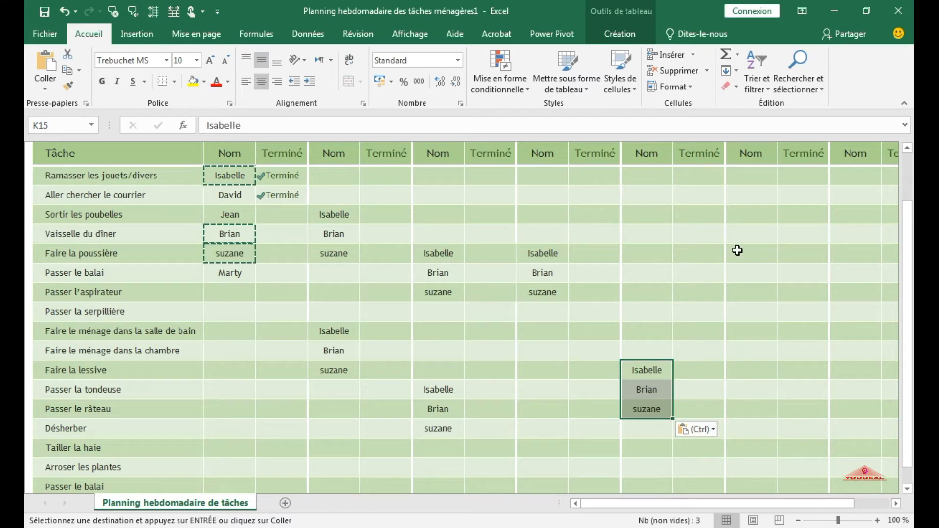
{"action": "left_click", "coordinate": [736, 251]}
{"action": "key", "text": "ctrl+v"}
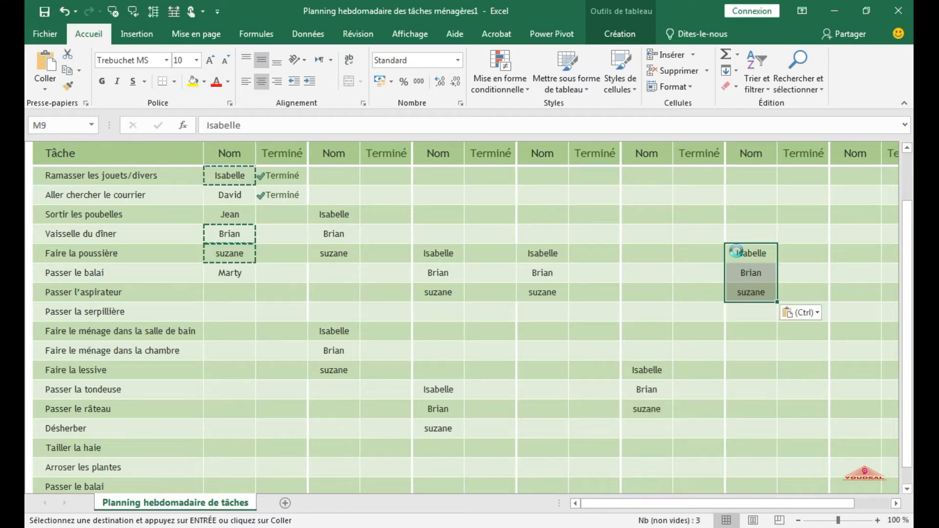
{"action": "key", "text": "Escape"}
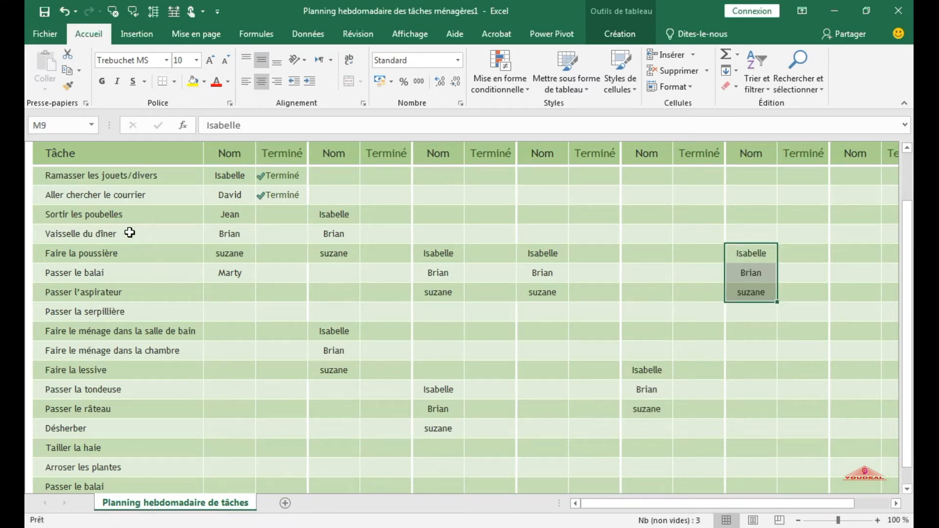
- Copy the first names in the non-adjacent cells C6, C7 and C10 and paste them starting at cell K7
{"action": "left_click", "coordinate": [230, 195]}
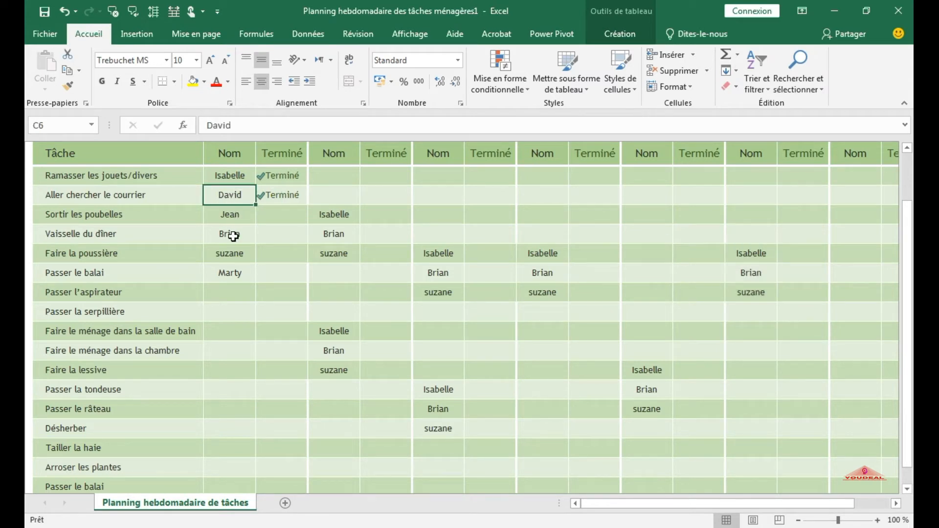
{"action": "left_click", "coordinate": [231, 215], "text": "ctrl"}
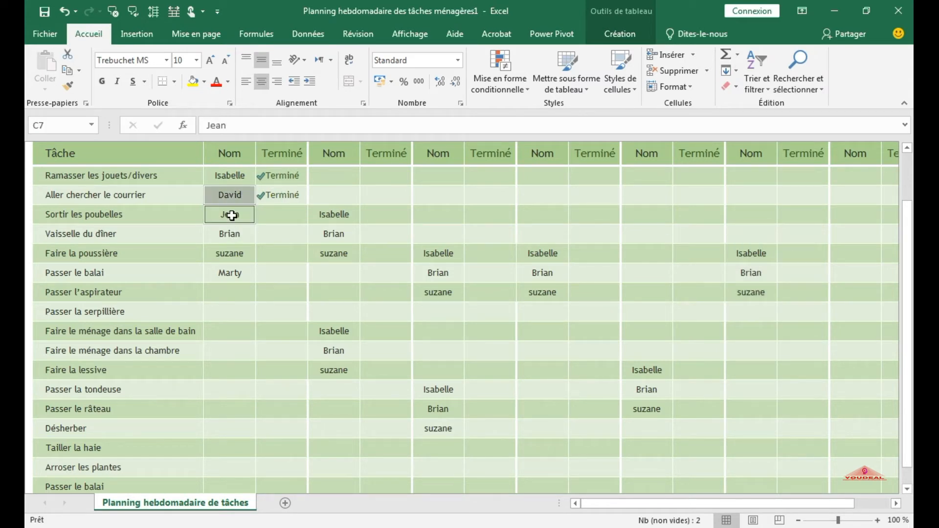
{"action": "left_click", "coordinate": [233, 276], "text": "ctrl"}
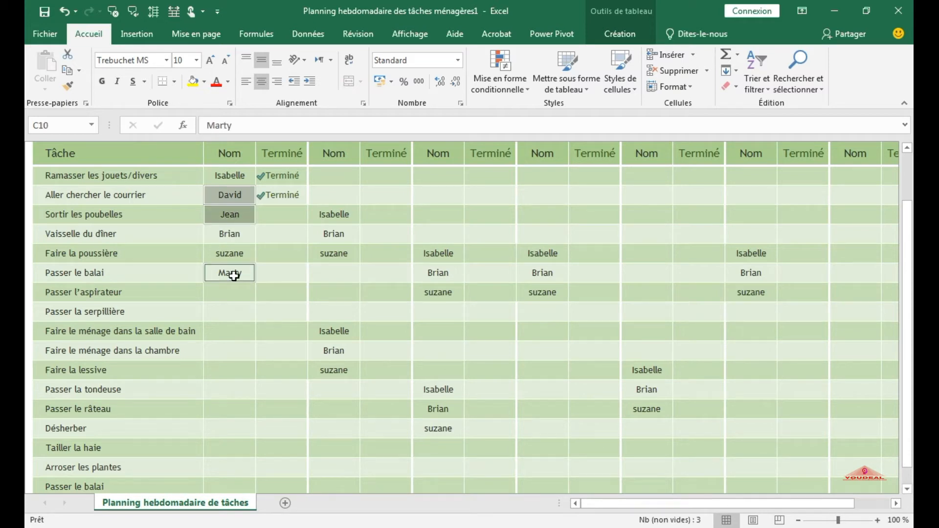
{"action": "key", "text": "ctrl+c"}
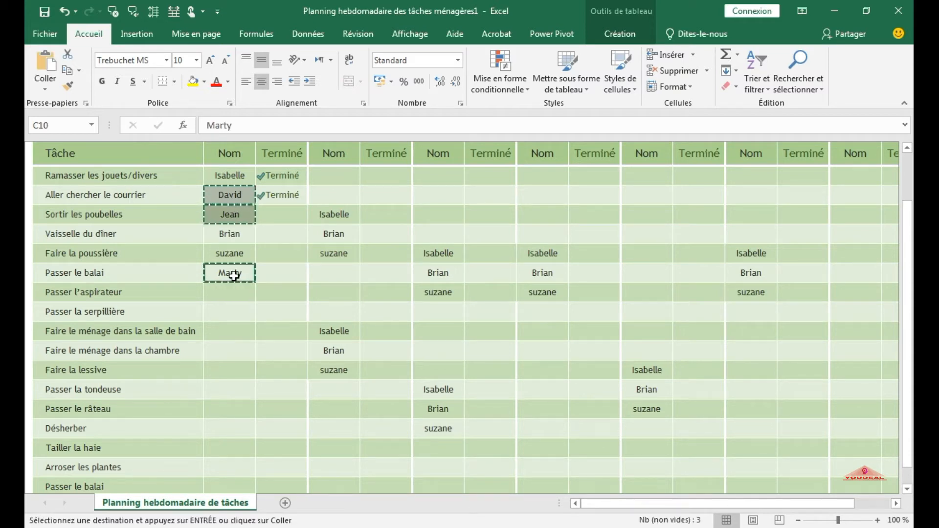
{"action": "left_click", "coordinate": [665, 219]}
{"action": "key", "text": "ctrl+v"}
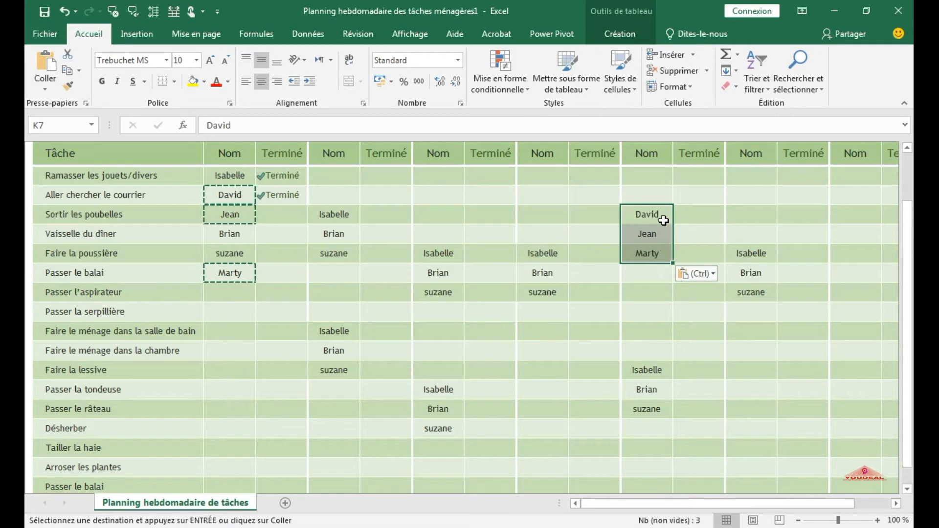
- Paste the newly copied first names starting at cells K11, C15 and E18, and end the copy selection
{"action": "left_click", "coordinate": [645, 294]}
{"action": "key", "text": "ctrl+v"}
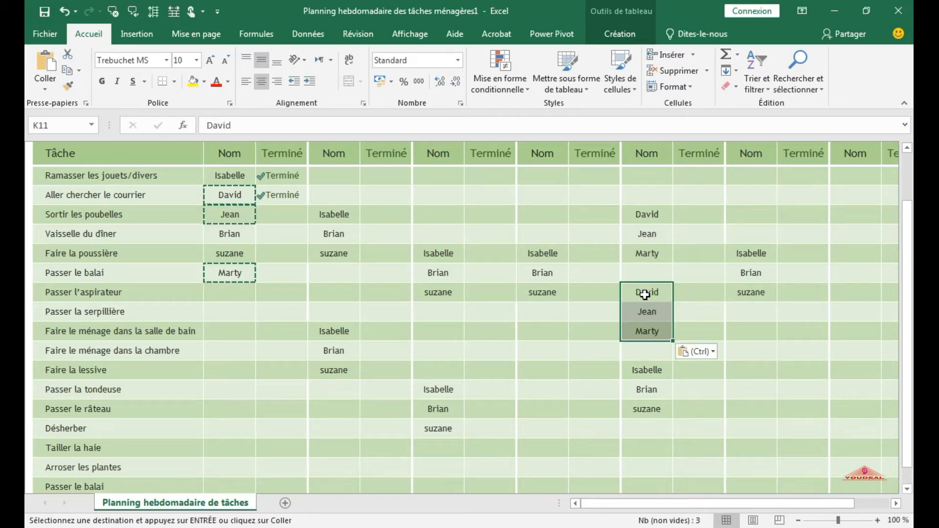
{"action": "left_click", "coordinate": [245, 373]}
{"action": "key", "text": "ctrl+v"}
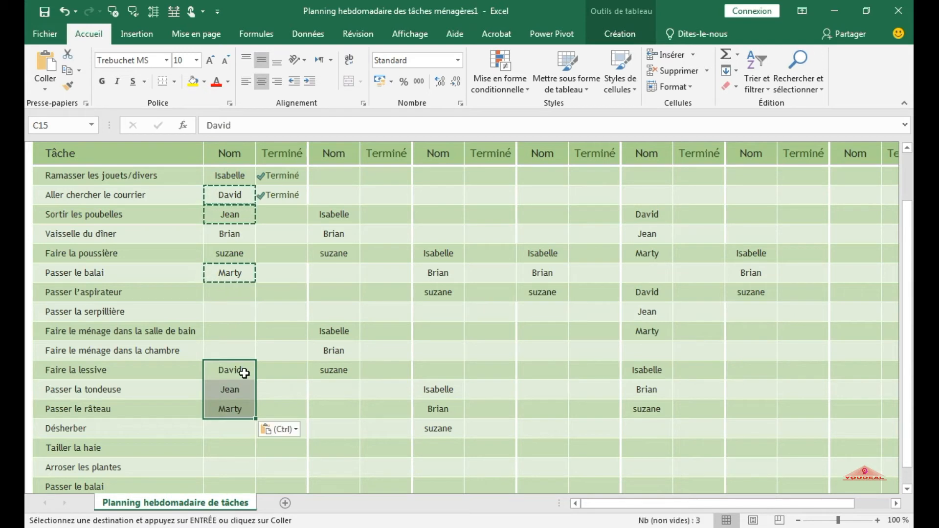
{"action": "left_click", "coordinate": [332, 434]}
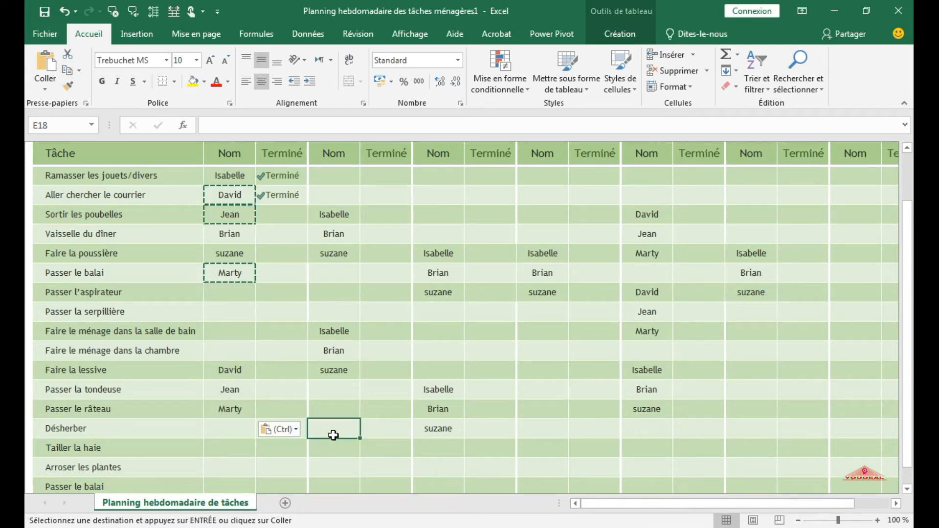
{"action": "key", "text": "ctrl+v"}
{"action": "key", "text": "Escape"}
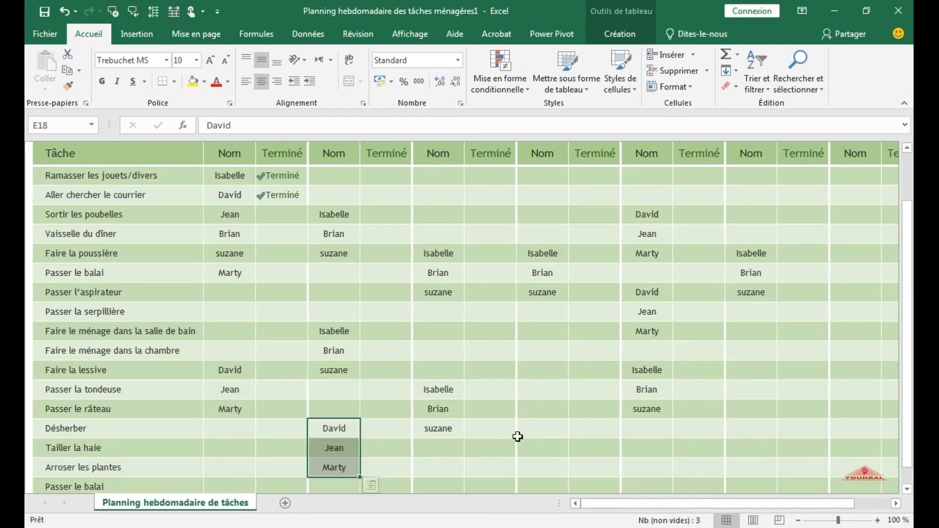
- Display the worksheet's row and column headings
{"action": "left_click", "coordinate": [518, 436]}
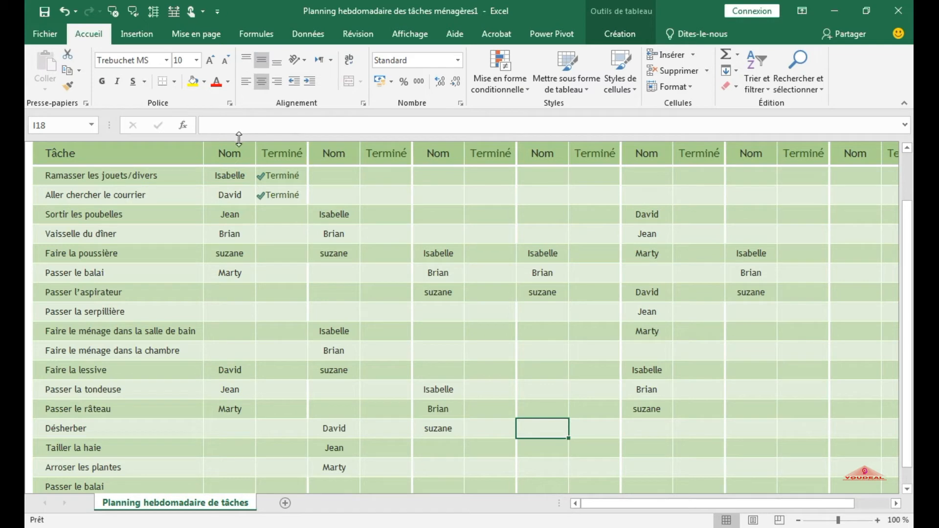
{"action": "left_click", "coordinate": [234, 274]}
{"action": "left_click", "coordinate": [285, 275]}
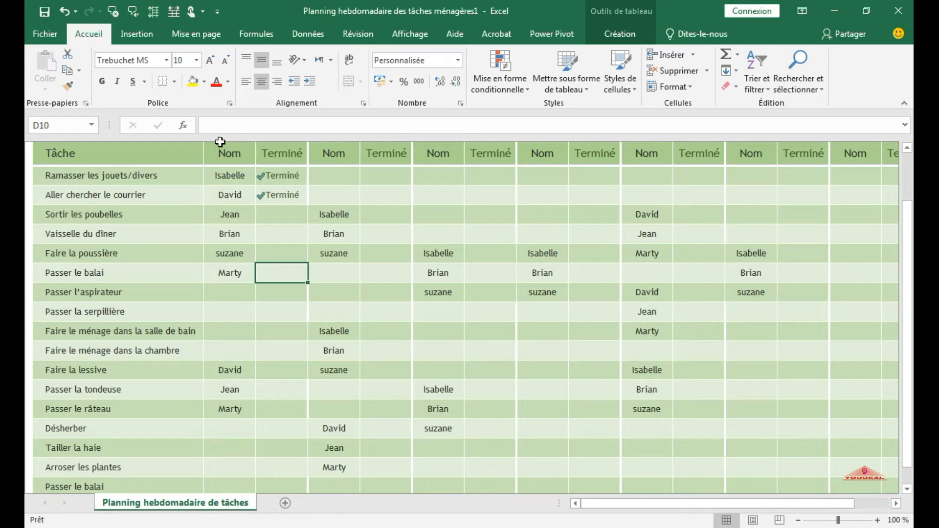
{"action": "left_click", "coordinate": [412, 34]}
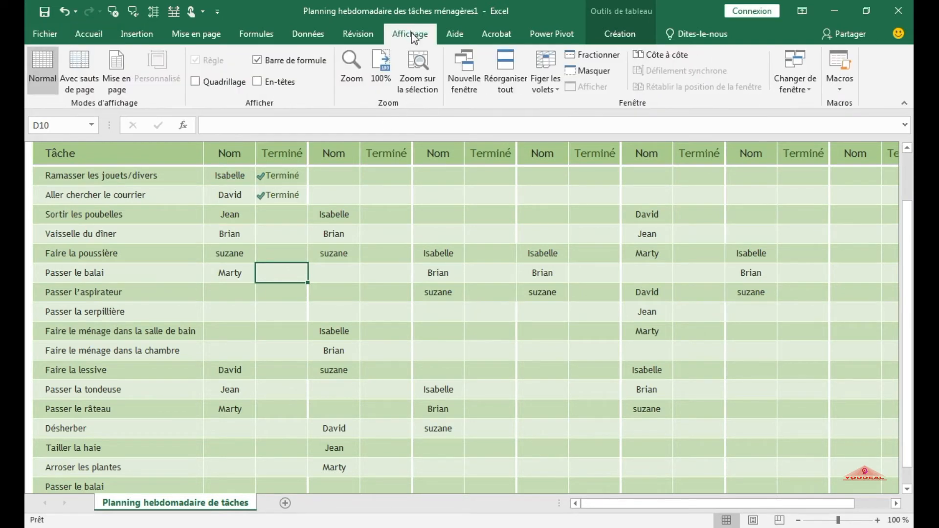
{"action": "left_click", "coordinate": [257, 83]}
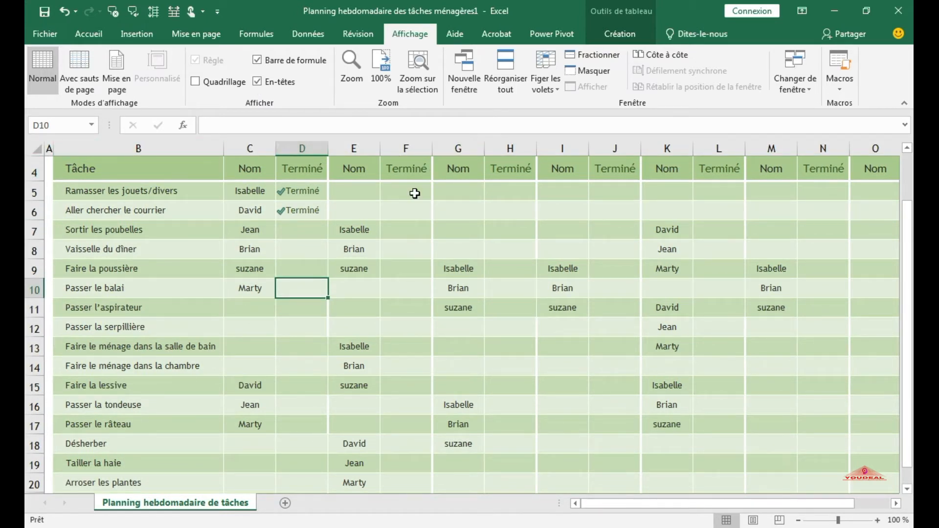
- Add a trailing space after the first name in cell C10 for Passer le balai
{"action": "left_click", "coordinate": [438, 285]}
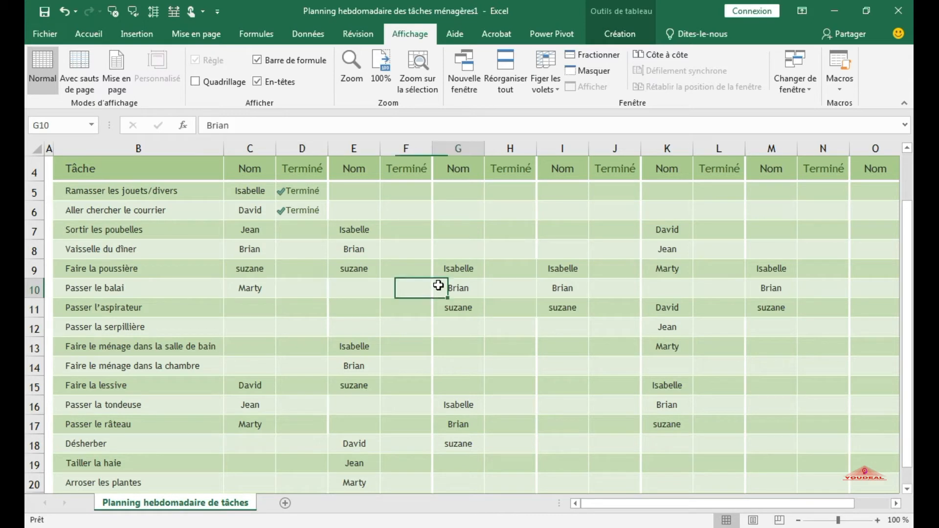
{"action": "left_click", "coordinate": [364, 294]}
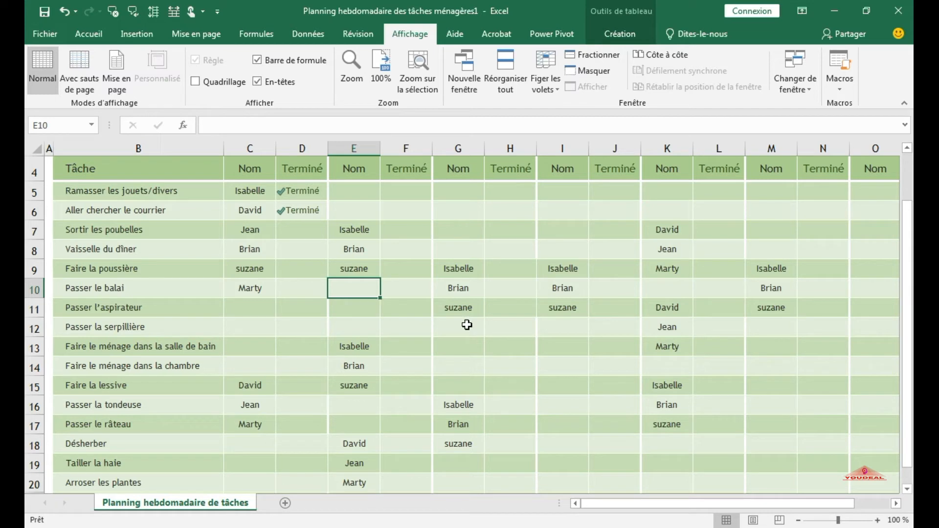
{"action": "left_click", "coordinate": [266, 289]}
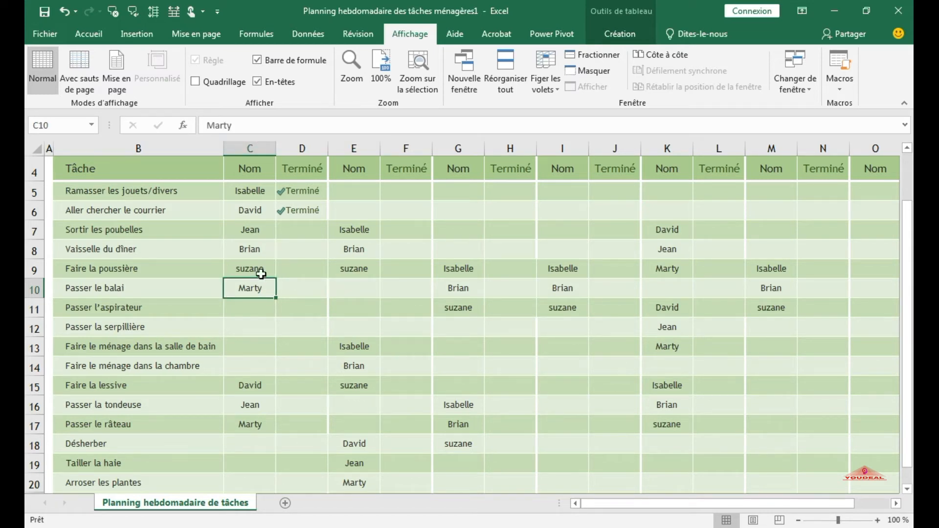
{"action": "left_click", "coordinate": [289, 126]}
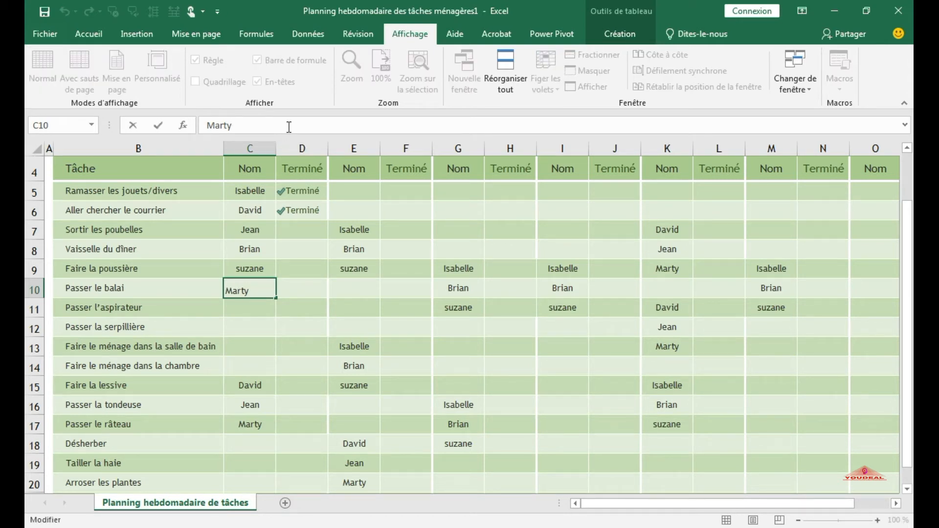
{"action": "left_click", "coordinate": [493, 345]}
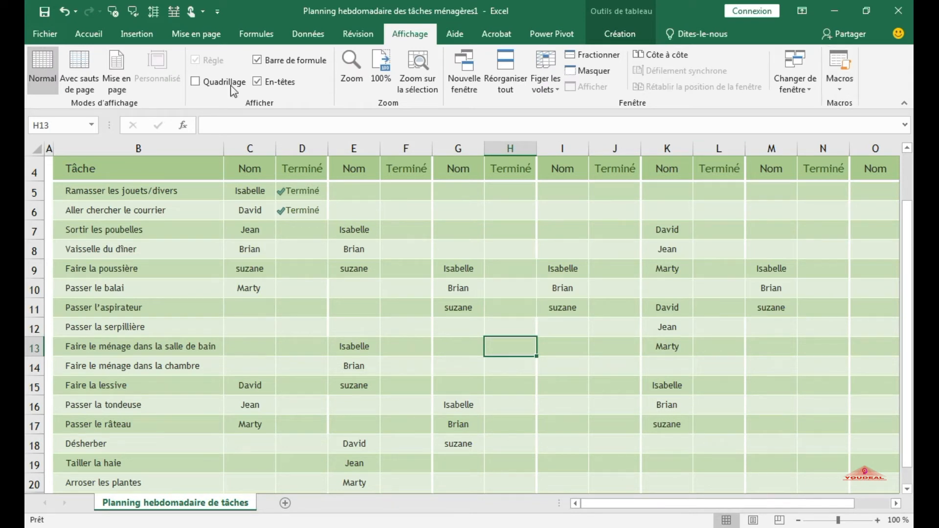
- Search the sheet for the first name held in cell C10, enabling case matching alongside entire-cell matching
{"action": "left_click", "coordinate": [88, 34]}
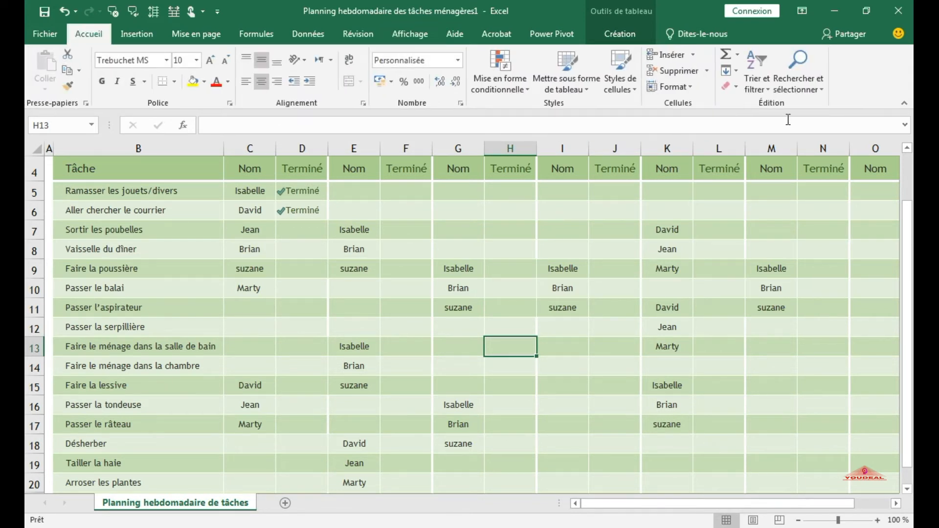
{"action": "left_click", "coordinate": [809, 90]}
{"action": "left_click", "coordinate": [822, 103]}
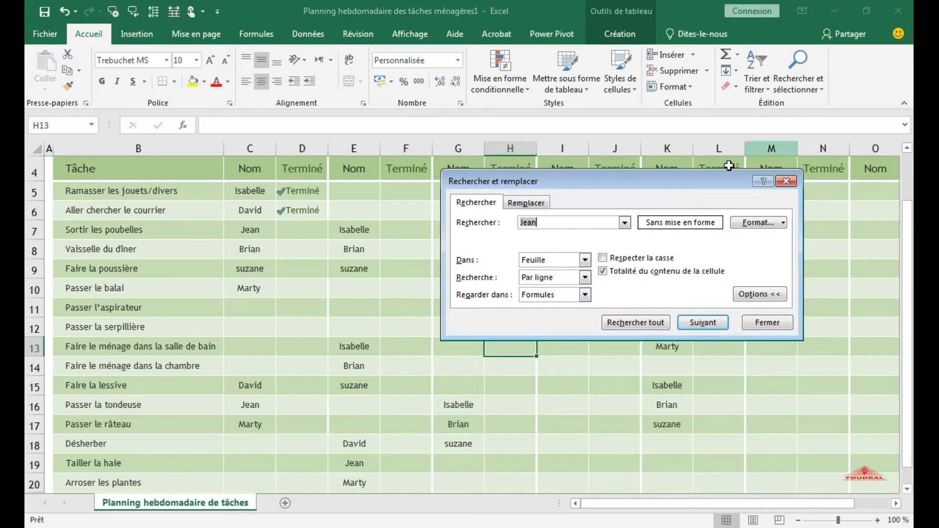
{"action": "left_click", "coordinate": [590, 219]}
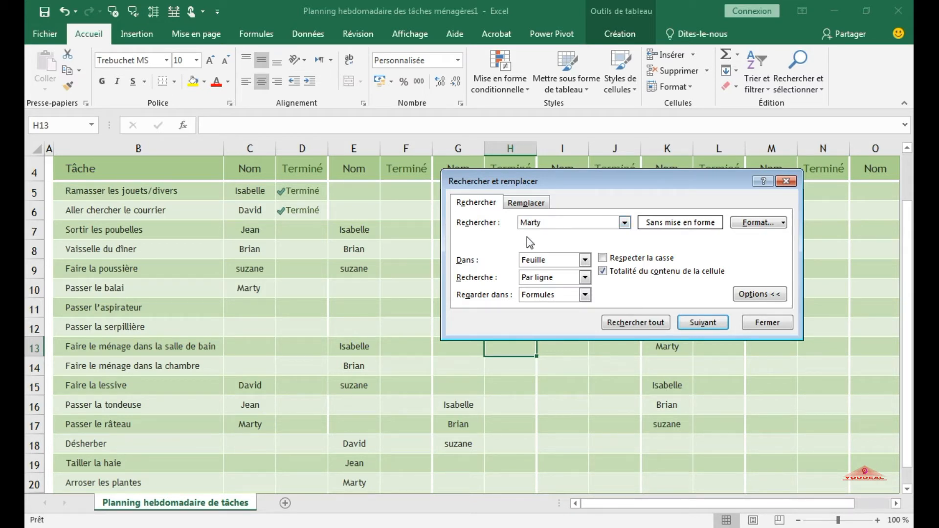
{"action": "left_click", "coordinate": [603, 258]}
{"action": "left_click", "coordinate": [707, 326]}
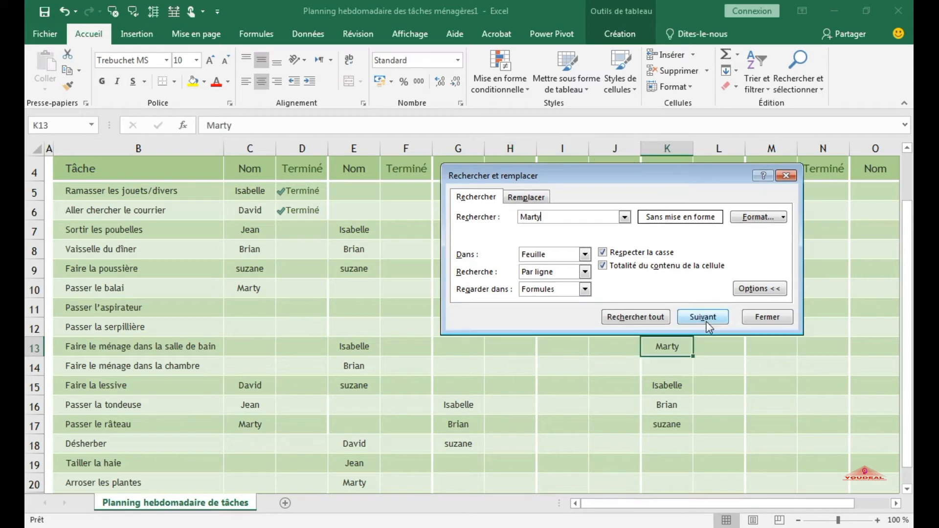
- Move the search dialog clear of the table and step through all the matches of the searched first name
{"action": "left_click_drag", "start_coordinate": [653, 181], "coordinate": [668, 48]}
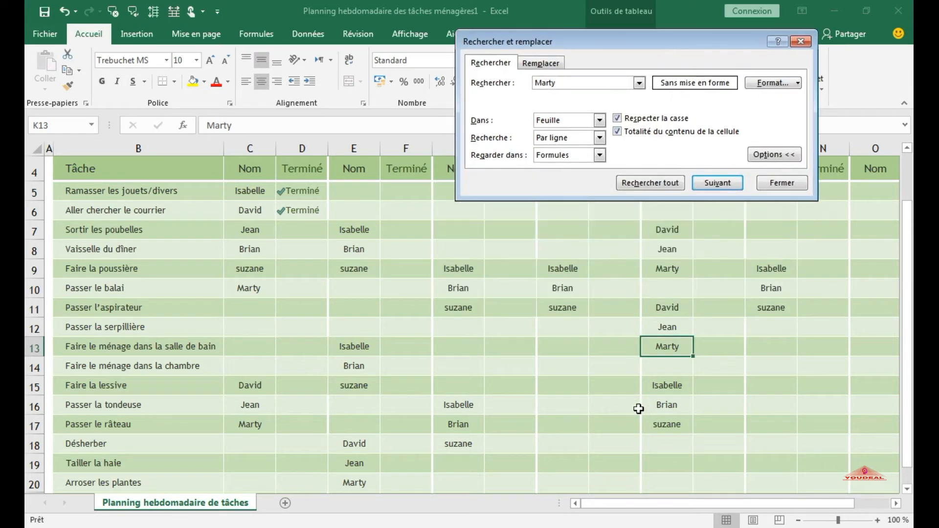
{"action": "left_click", "coordinate": [717, 183]}
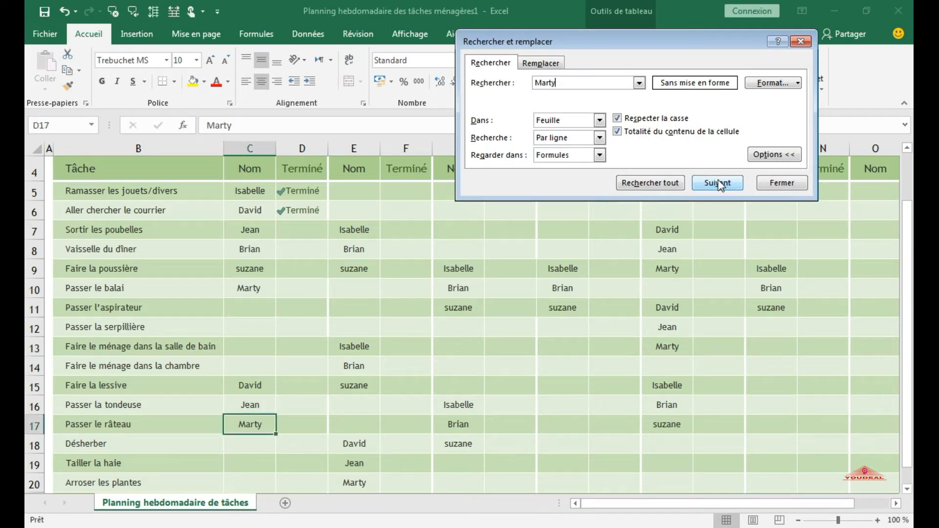
{"action": "left_click", "coordinate": [717, 184]}
{"action": "left_click", "coordinate": [718, 183]}
{"action": "left_click", "coordinate": [718, 184]}
{"action": "left_click", "coordinate": [718, 184]}
{"action": "left_click", "coordinate": [718, 183]}
{"action": "left_click", "coordinate": [718, 184]}
{"action": "left_click", "coordinate": [717, 184]}
{"action": "left_click", "coordinate": [717, 183]}
{"action": "left_click", "coordinate": [717, 184]}
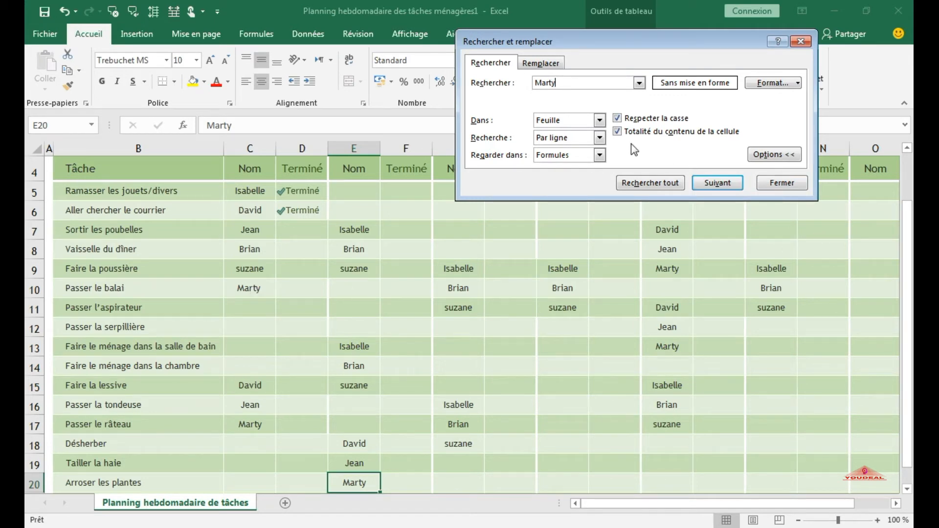
- Turn off entire-cell and case matching for the current search term and step to the following matches in the sheet
{"action": "left_click", "coordinate": [618, 131]}
{"action": "left_click", "coordinate": [617, 133]}
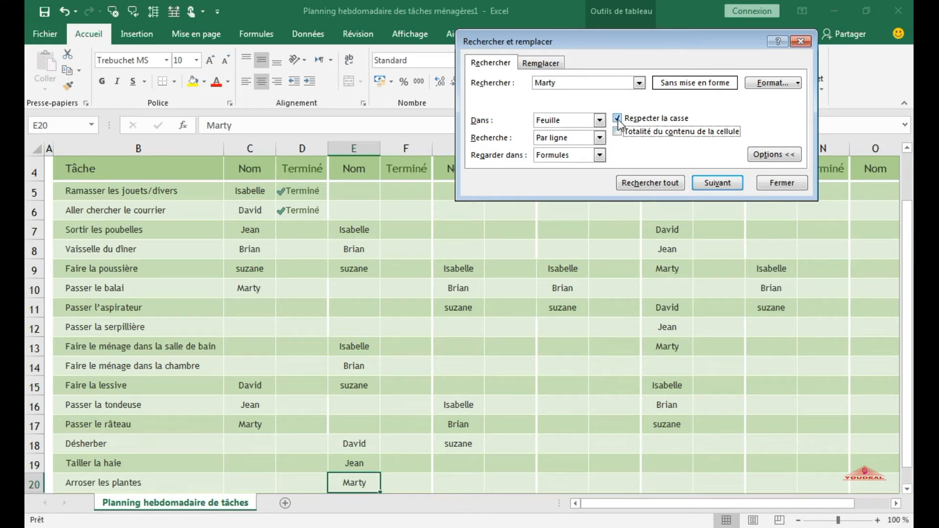
{"action": "left_click", "coordinate": [617, 118]}
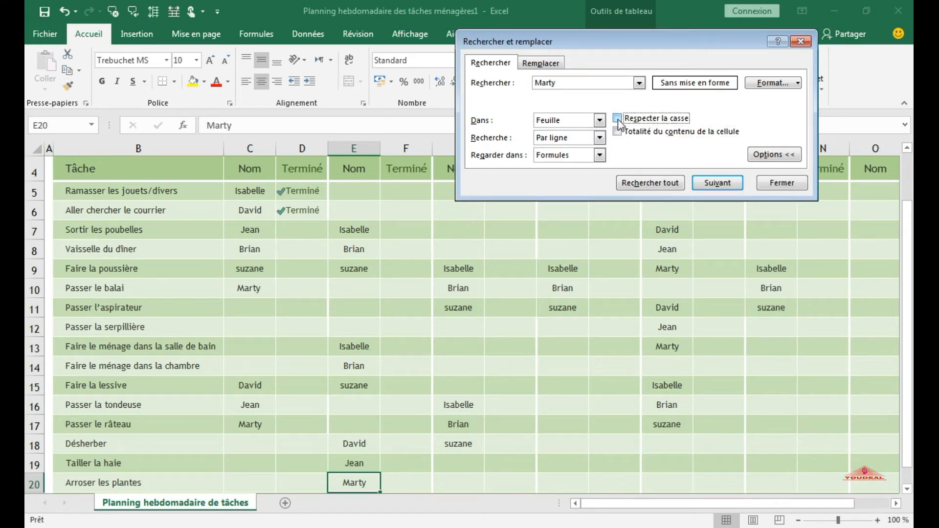
{"action": "left_click", "coordinate": [716, 183]}
{"action": "left_click", "coordinate": [717, 183]}
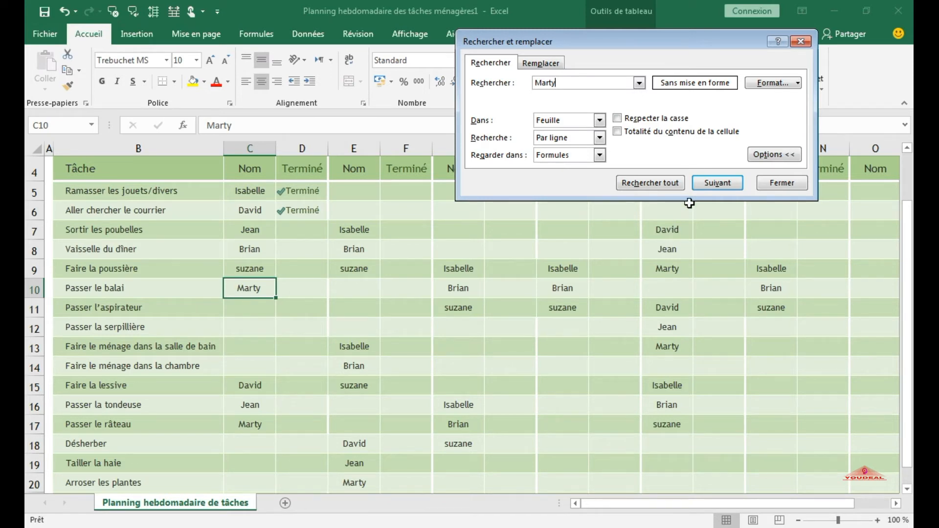
- Try the Classeur search scope and return it to Feuille, leaving the search order on Par ligne
{"action": "left_click", "coordinate": [774, 154]}
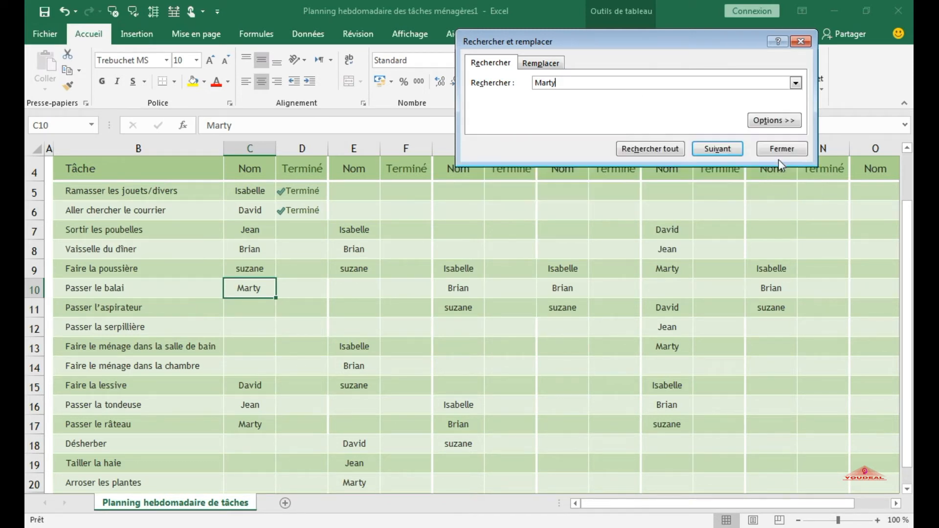
{"action": "left_click", "coordinate": [775, 125]}
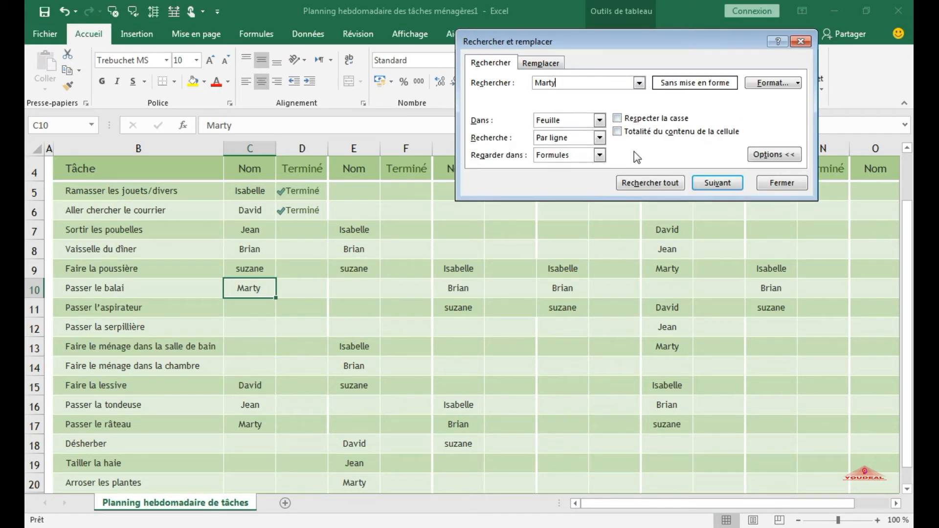
{"action": "left_click", "coordinate": [600, 121]}
{"action": "left_click", "coordinate": [571, 144]}
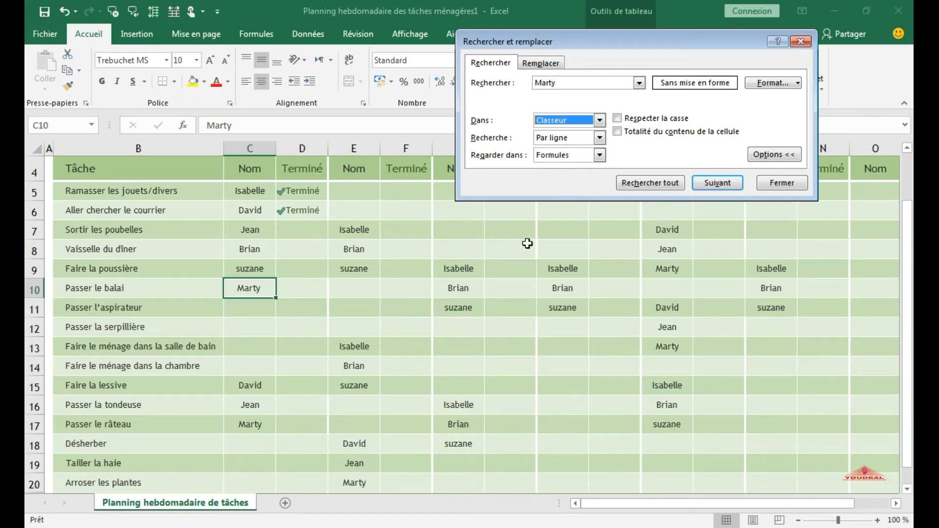
{"action": "left_click", "coordinate": [600, 121]}
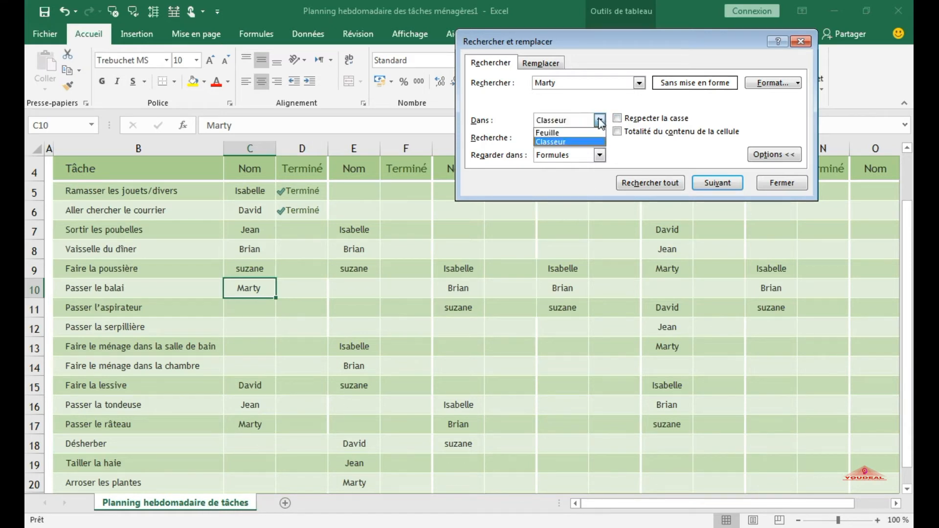
{"action": "left_click", "coordinate": [569, 136]}
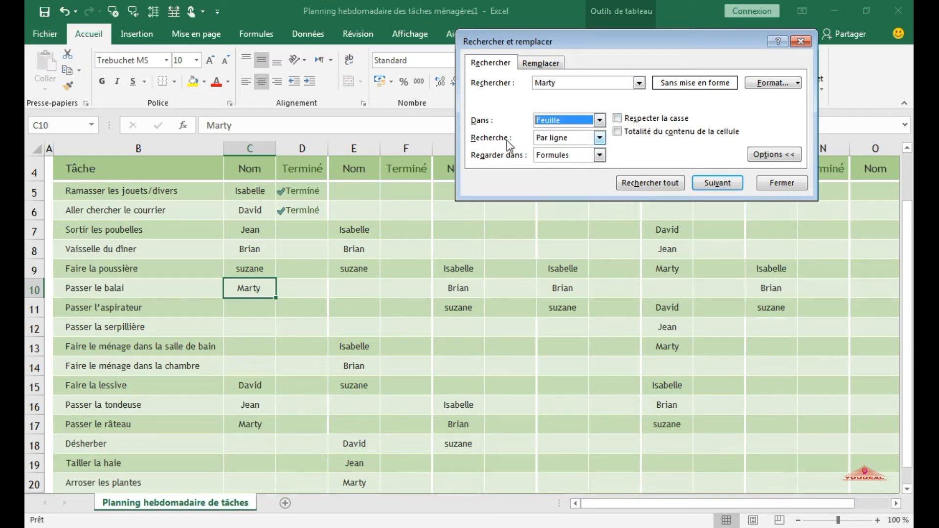
{"action": "left_click", "coordinate": [562, 140]}
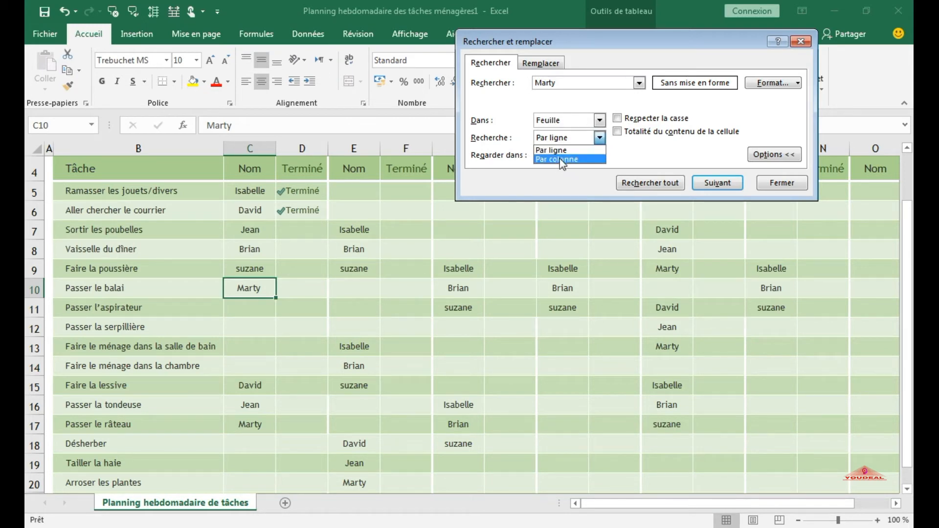
{"action": "left_click", "coordinate": [558, 136]}
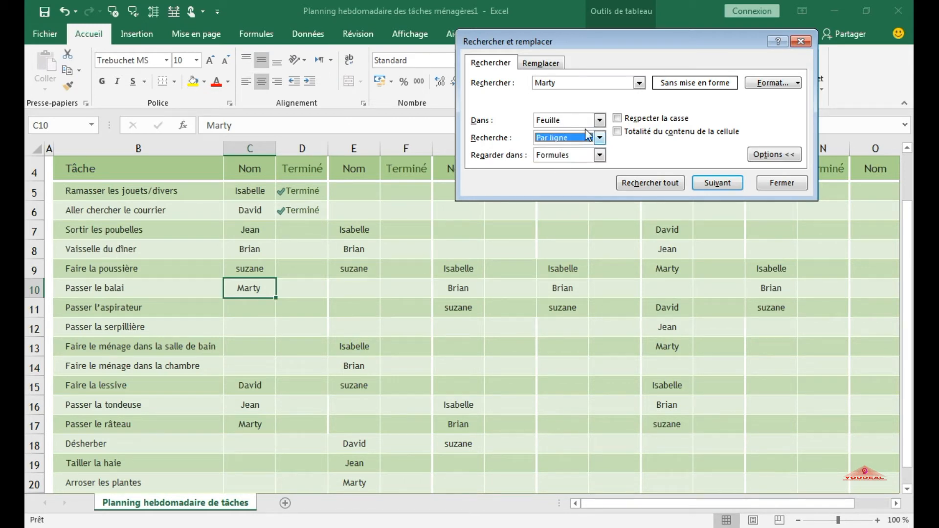
- Move the search dialog up off the table, set the search order to Par colonne and step through the matches
{"action": "left_click_drag", "start_coordinate": [644, 43], "coordinate": [644, 33]}
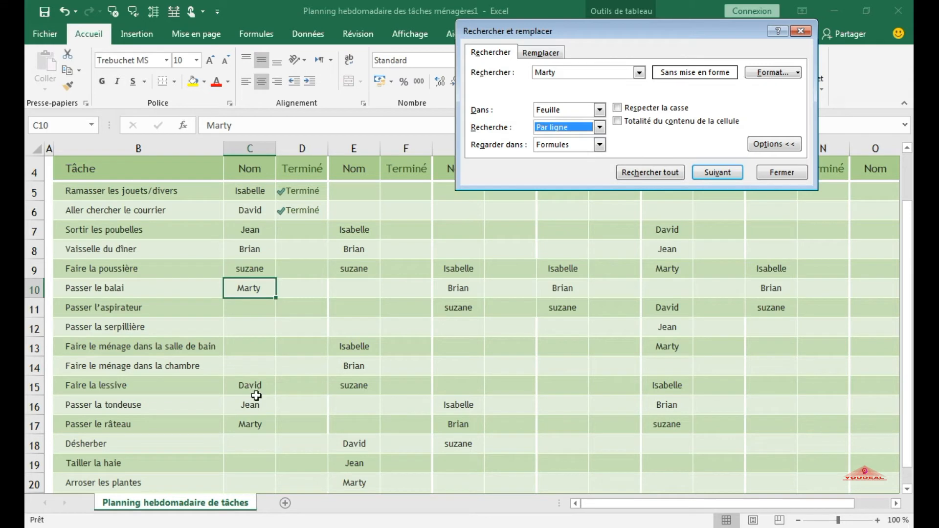
{"action": "left_click", "coordinate": [598, 127]}
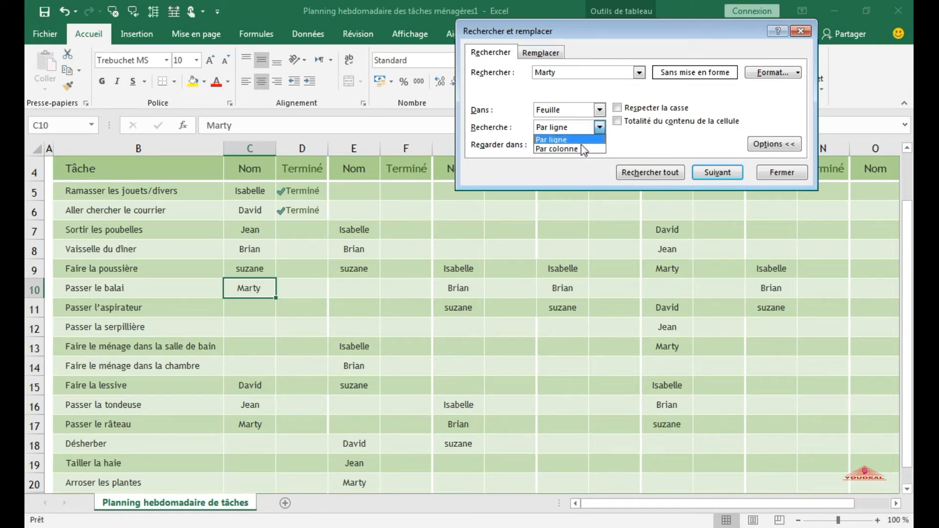
{"action": "left_click", "coordinate": [585, 148]}
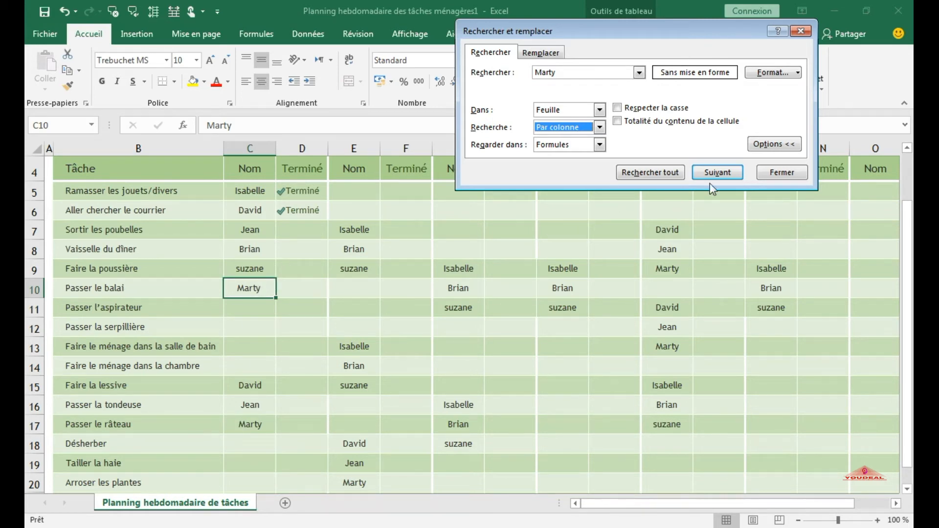
{"action": "left_click", "coordinate": [718, 173]}
{"action": "left_click", "coordinate": [717, 173]}
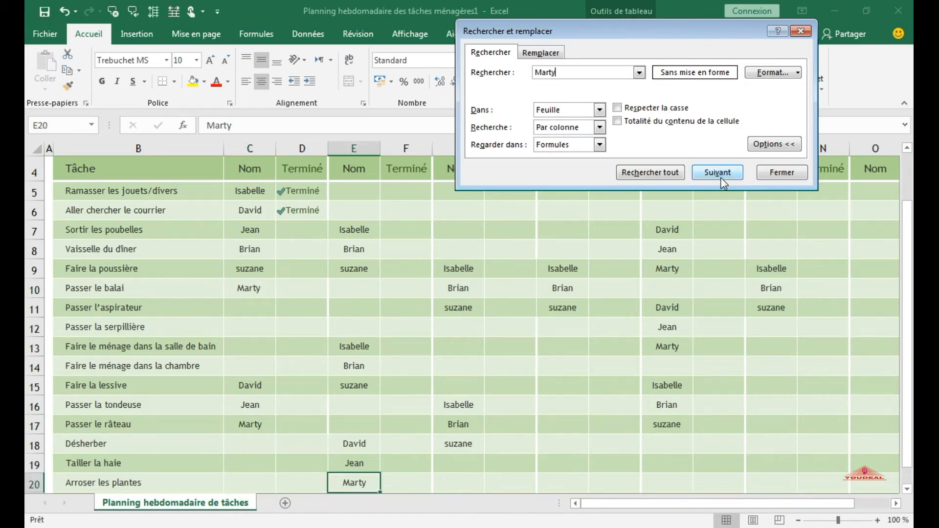
{"action": "left_click", "coordinate": [718, 172]}
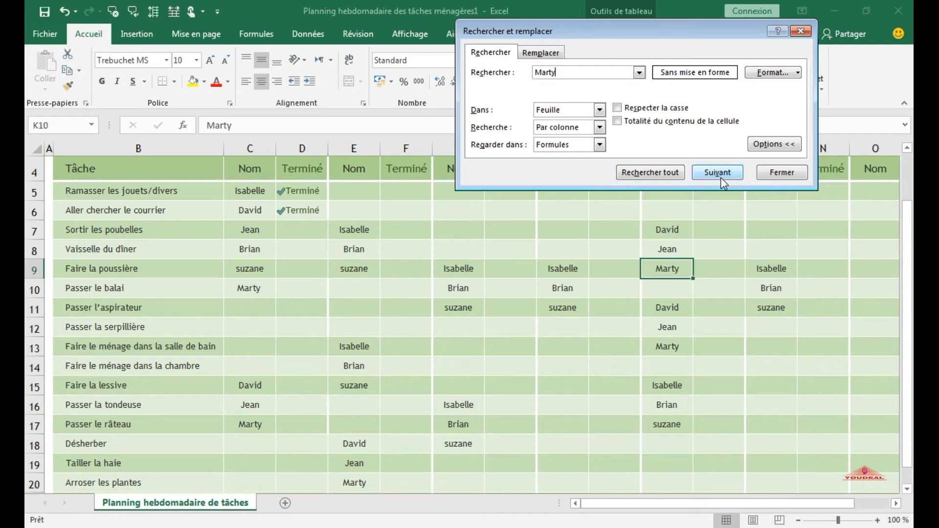
{"action": "left_click", "coordinate": [718, 173]}
{"action": "left_click", "coordinate": [717, 173]}
- Set the search order to Par ligne and step through the matches of the searched first name row by row
{"action": "left_click", "coordinate": [599, 127]}
{"action": "left_click", "coordinate": [592, 139]}
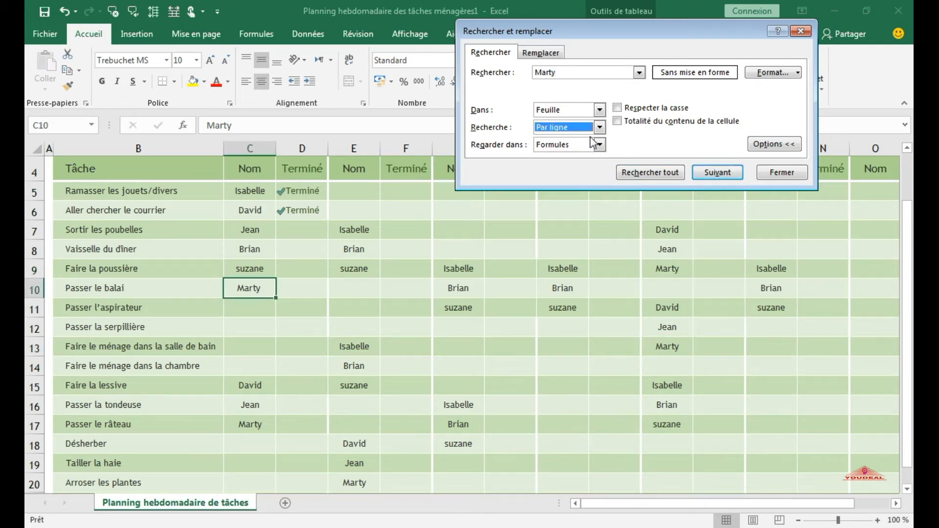
{"action": "left_click", "coordinate": [715, 173]}
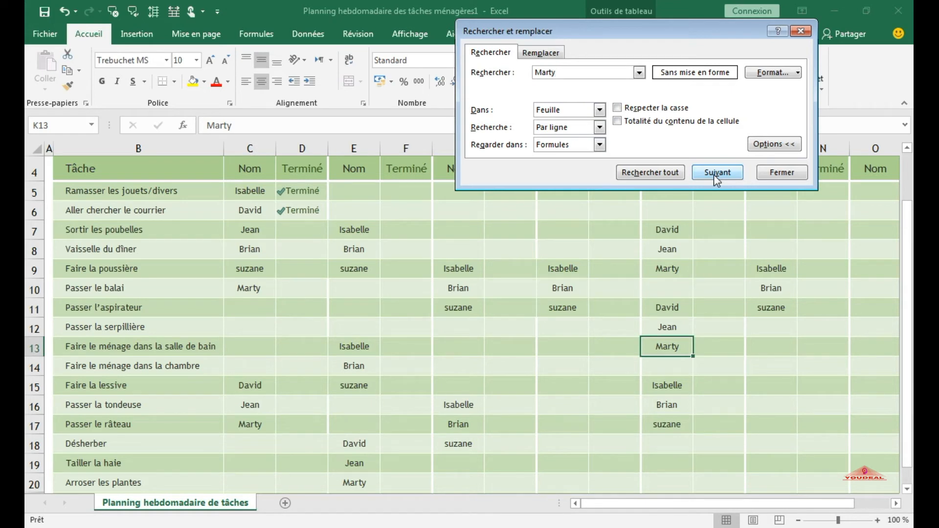
{"action": "left_click", "coordinate": [715, 172]}
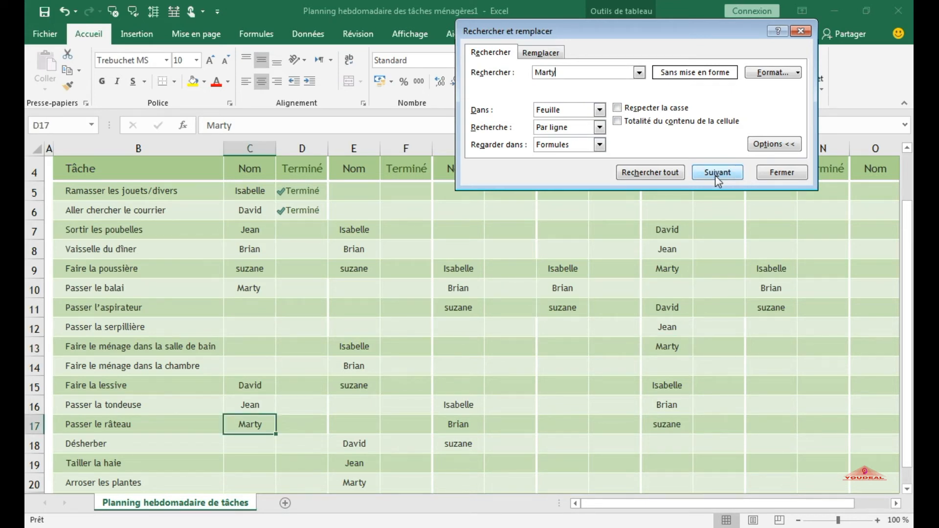
{"action": "left_click", "coordinate": [715, 172]}
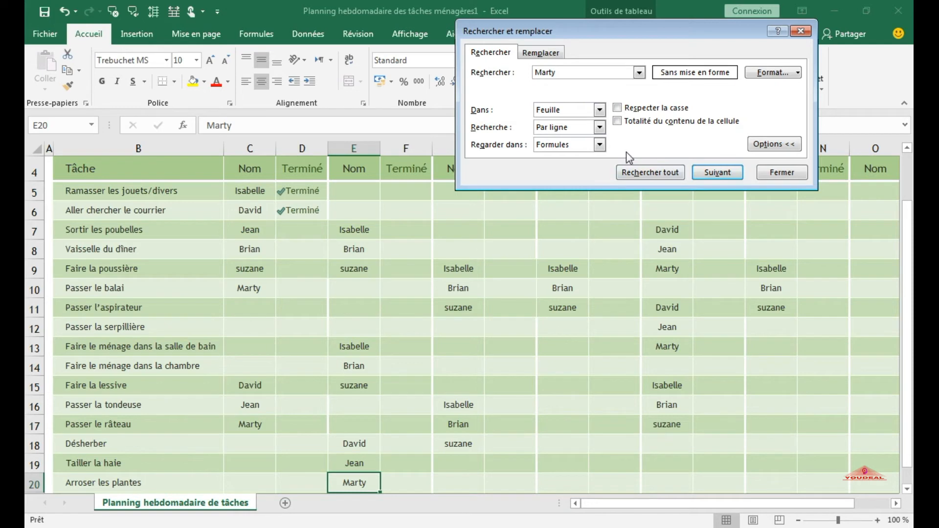
{"action": "left_click", "coordinate": [599, 128]}
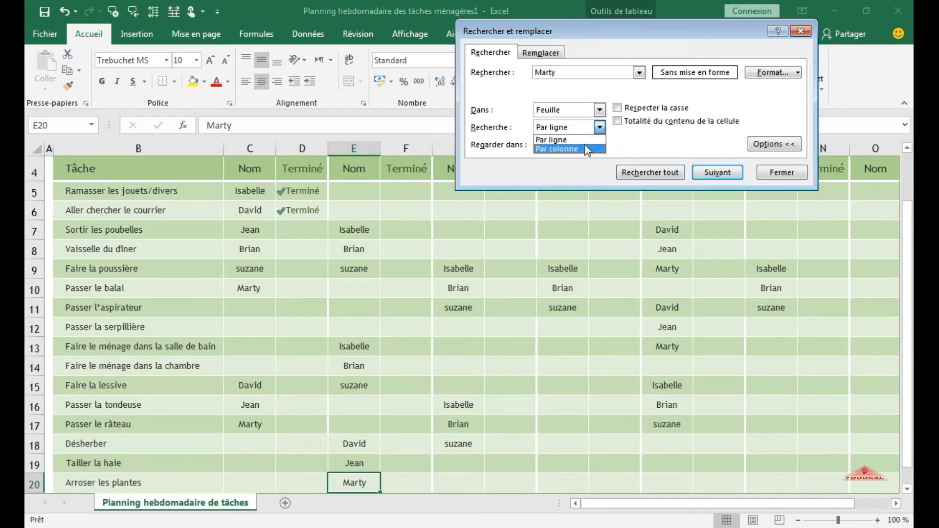
{"action": "key", "text": "Escape"}
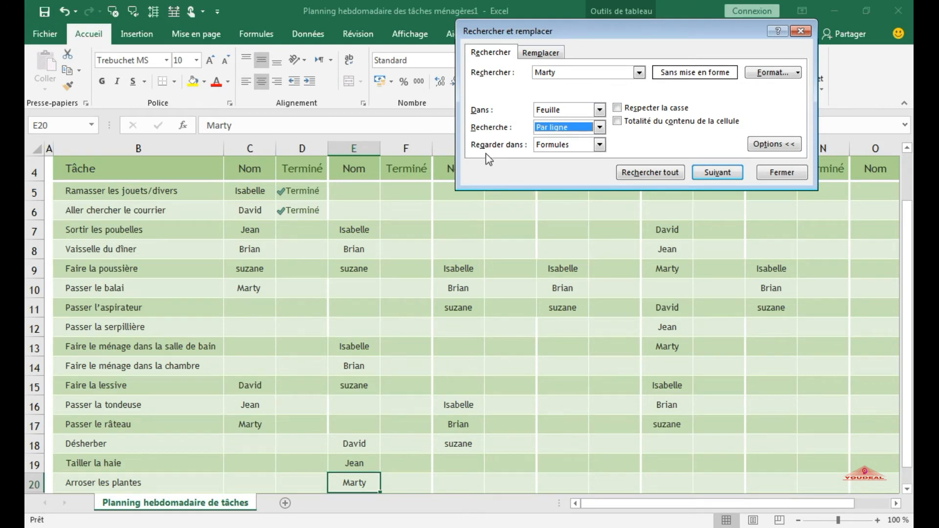
- Set the search to look in Valeurs and step through the matches of the first name
{"action": "left_click", "coordinate": [599, 145]}
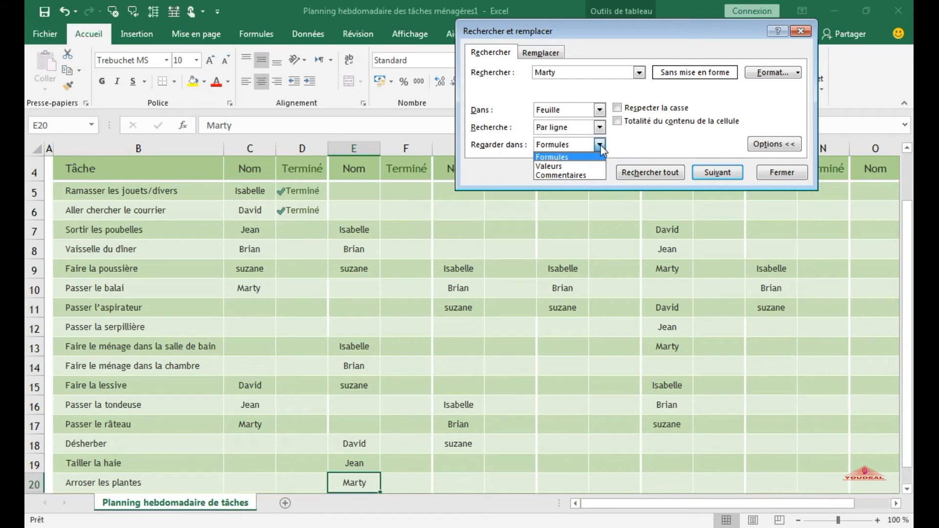
{"action": "left_click", "coordinate": [583, 167]}
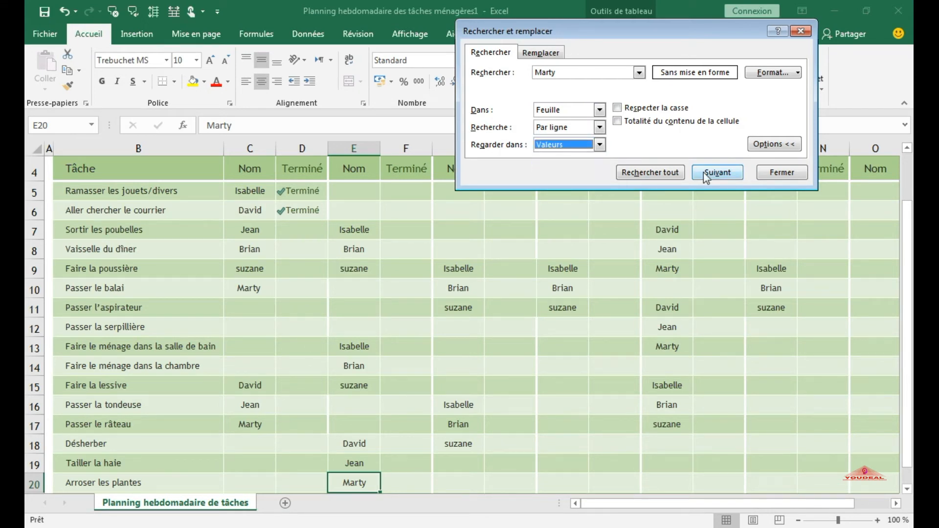
{"action": "left_click", "coordinate": [703, 172]}
{"action": "left_click", "coordinate": [707, 177]}
{"action": "left_click", "coordinate": [710, 178]}
- Search for the first name in Commentaires and dismiss the resulting message
{"action": "left_click", "coordinate": [599, 145]}
{"action": "left_click", "coordinate": [562, 176]}
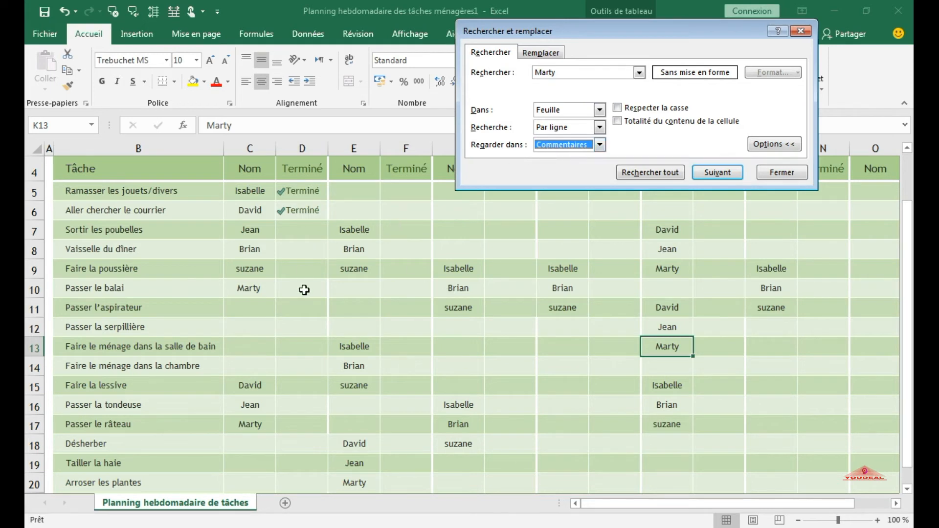
{"action": "left_click", "coordinate": [717, 179]}
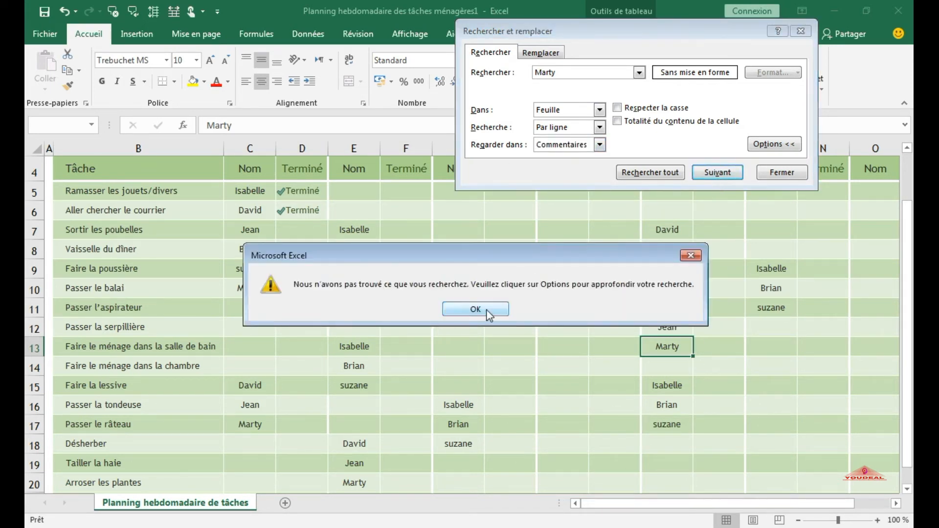
{"action": "left_click", "coordinate": [488, 309]}
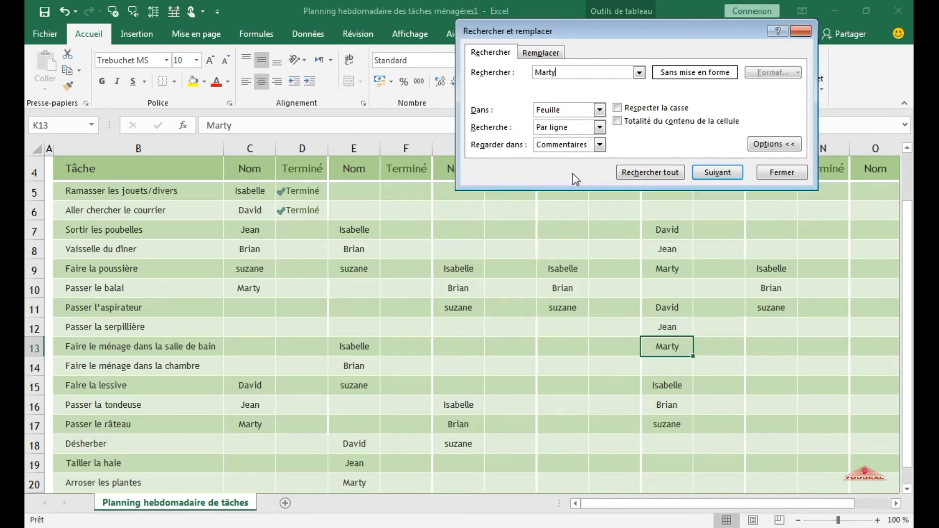
- Set the search to look in Formules and take the search format from cell C10 for Passer le balai
{"action": "left_click", "coordinate": [600, 145]}
{"action": "left_click", "coordinate": [589, 157]}
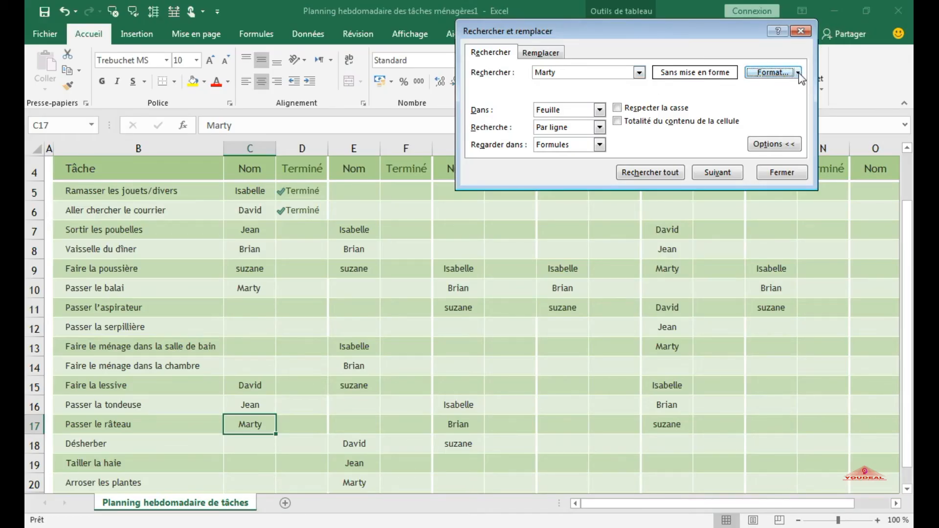
{"action": "left_click", "coordinate": [799, 74]}
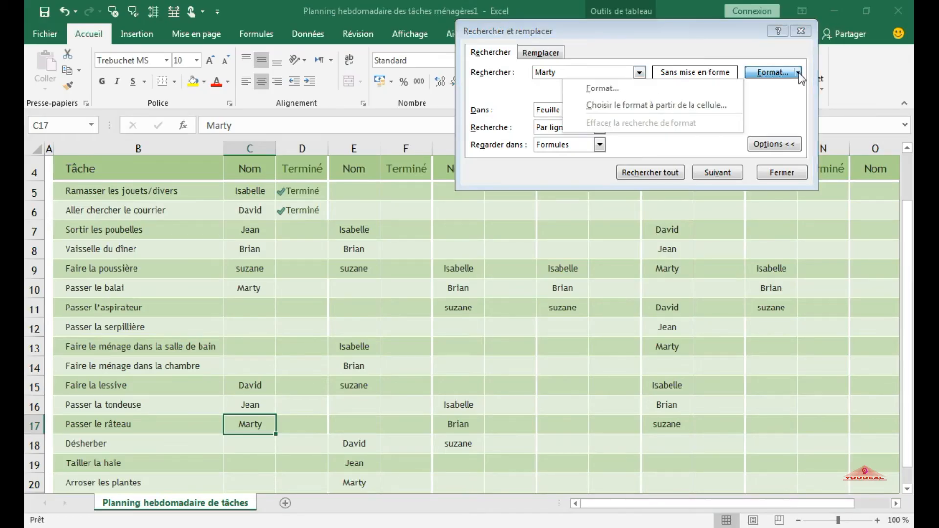
{"action": "left_click", "coordinate": [660, 106]}
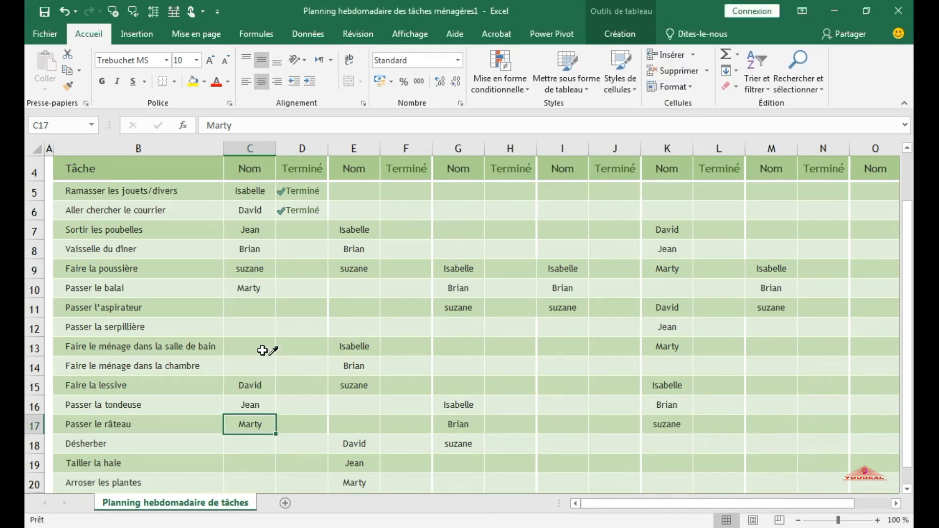
{"action": "left_click", "coordinate": [242, 285]}
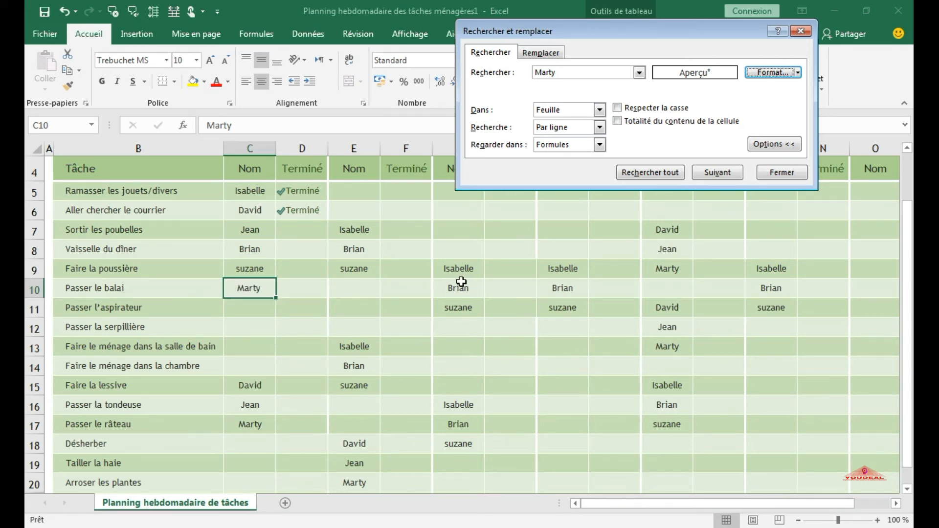
- Step through the matches of the first name that share the format picked from cell C10
{"action": "left_click", "coordinate": [735, 176]}
{"action": "left_click", "coordinate": [735, 176]}
{"action": "left_click", "coordinate": [736, 176]}
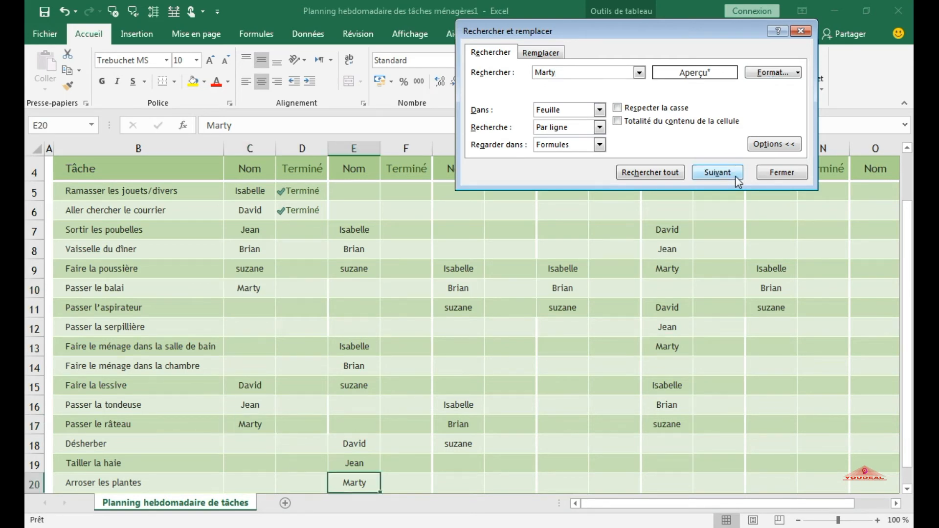
{"action": "left_click", "coordinate": [735, 177]}
{"action": "left_click", "coordinate": [735, 176]}
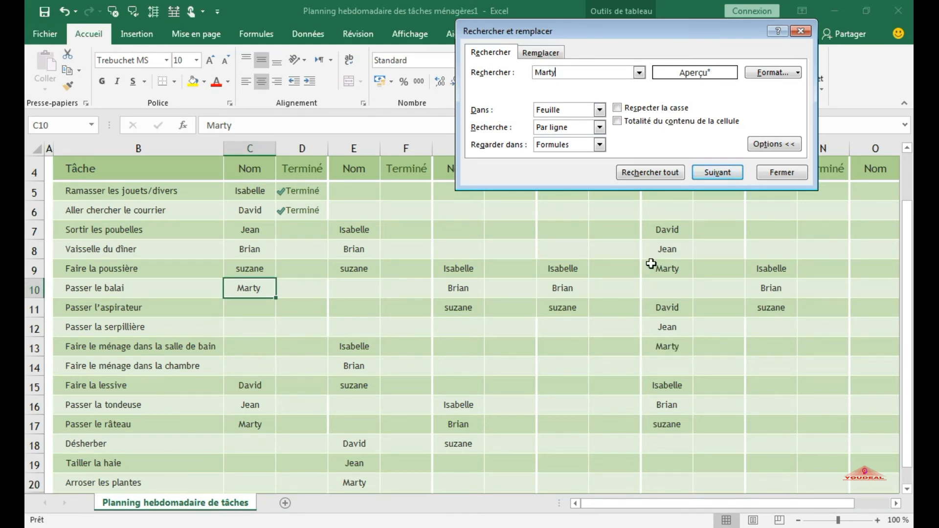
- Move the search dialog off the table and set the font size of cell C10 for Passer le balai to 14
{"action": "left_click_drag", "start_coordinate": [658, 30], "coordinate": [663, 94]}
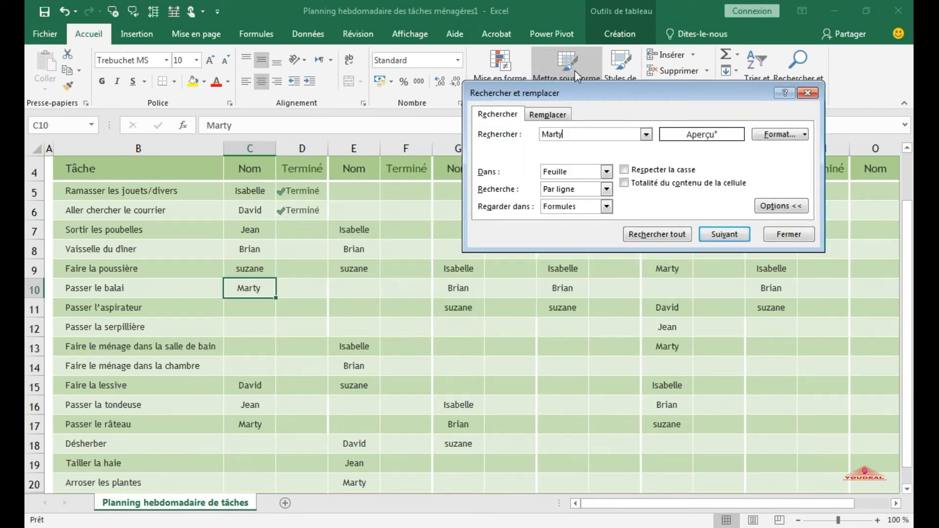
{"action": "left_click_drag", "start_coordinate": [576, 92], "coordinate": [637, 84]}
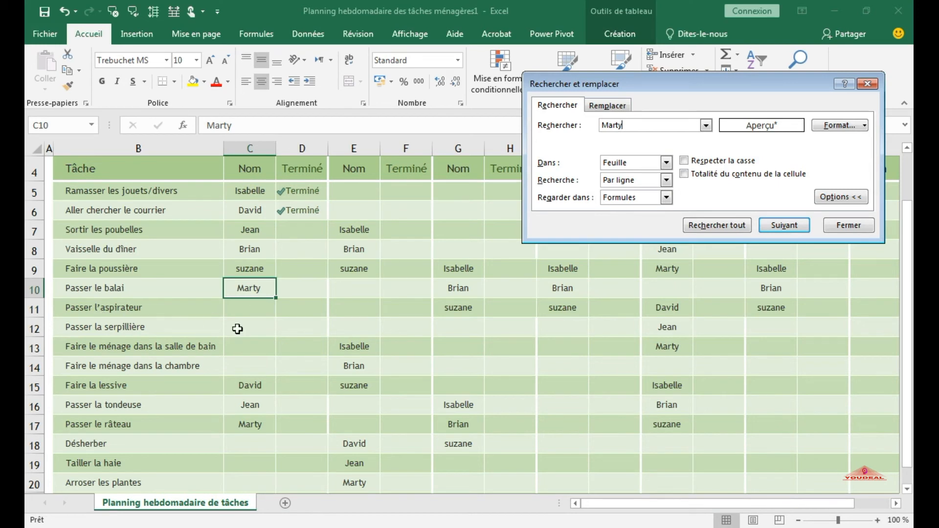
{"action": "left_click", "coordinate": [251, 292]}
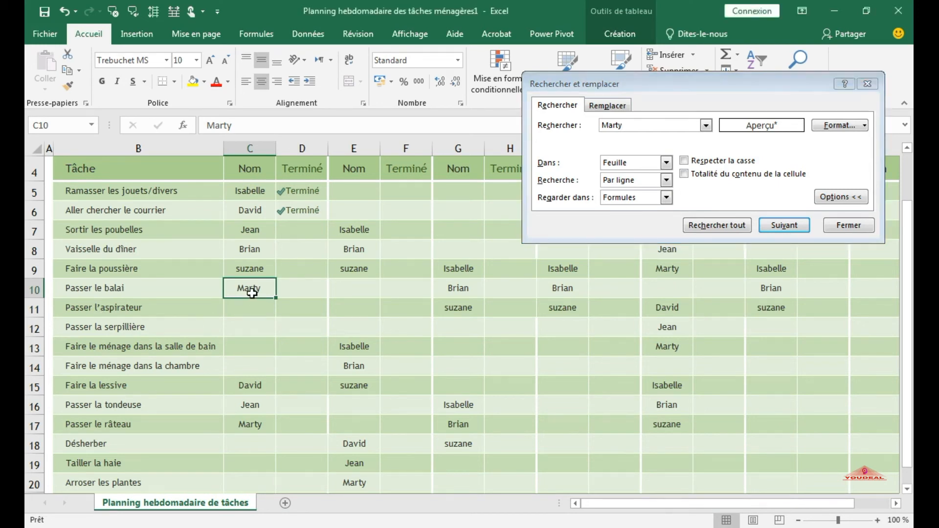
{"action": "left_click", "coordinate": [196, 60]}
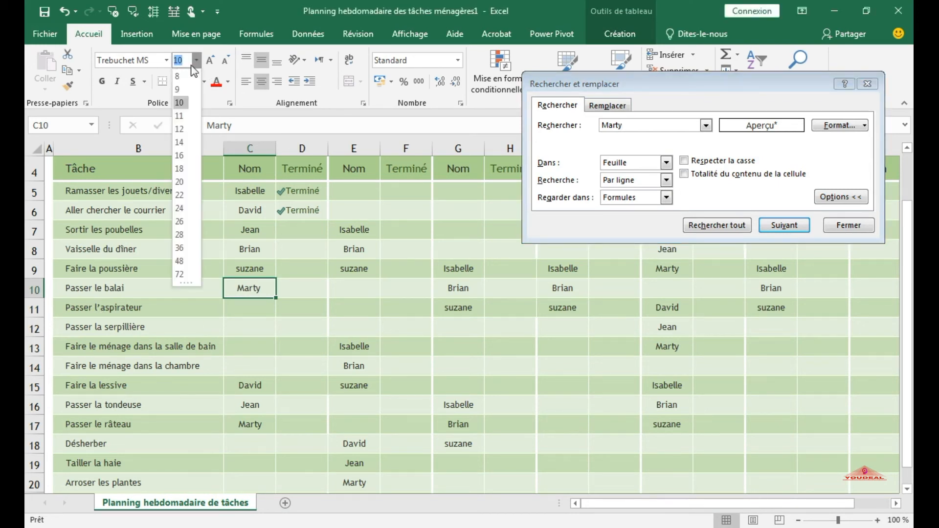
{"action": "left_click", "coordinate": [181, 142]}
{"action": "left_click", "coordinate": [440, 348]}
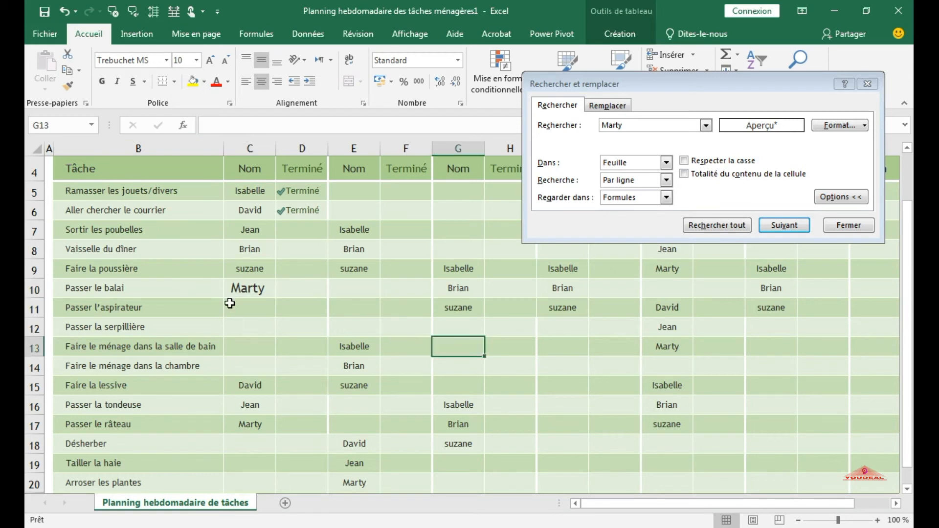
{"action": "left_click", "coordinate": [251, 289]}
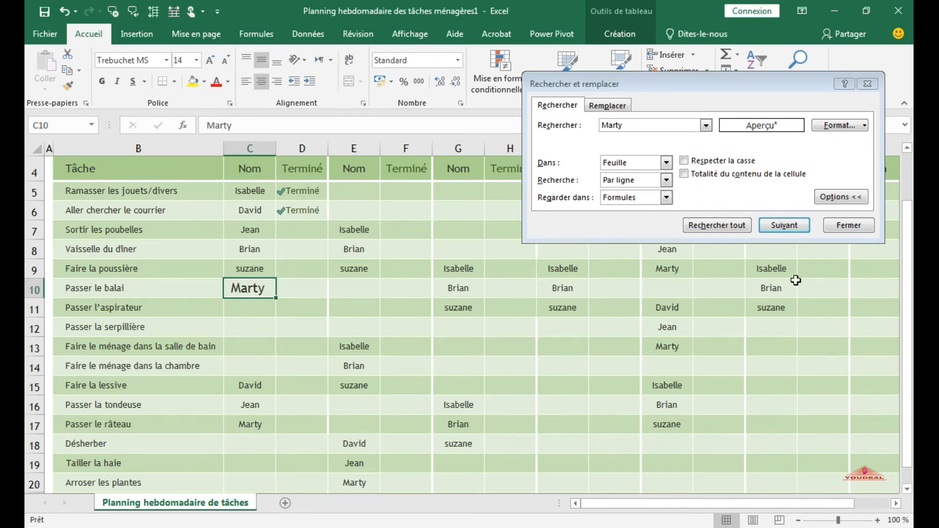
- Repeat the formatted search for the first name, cycling through its matches to check whether the enlarged cell C10 is skipped
{"action": "left_click", "coordinate": [791, 226]}
{"action": "left_click", "coordinate": [791, 226]}
{"action": "left_click", "coordinate": [791, 226]}
{"action": "left_click", "coordinate": [791, 226]}
{"action": "left_click", "coordinate": [791, 226]}
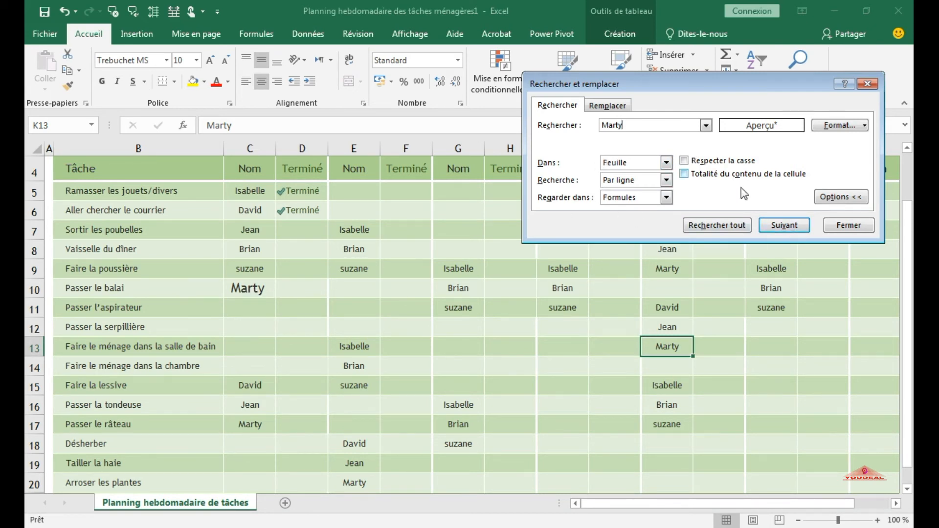
{"action": "left_click", "coordinate": [784, 226]}
{"action": "left_click", "coordinate": [784, 226]}
{"action": "left_click", "coordinate": [784, 226]}
{"action": "left_click", "coordinate": [784, 226]}
{"action": "left_click", "coordinate": [784, 226]}
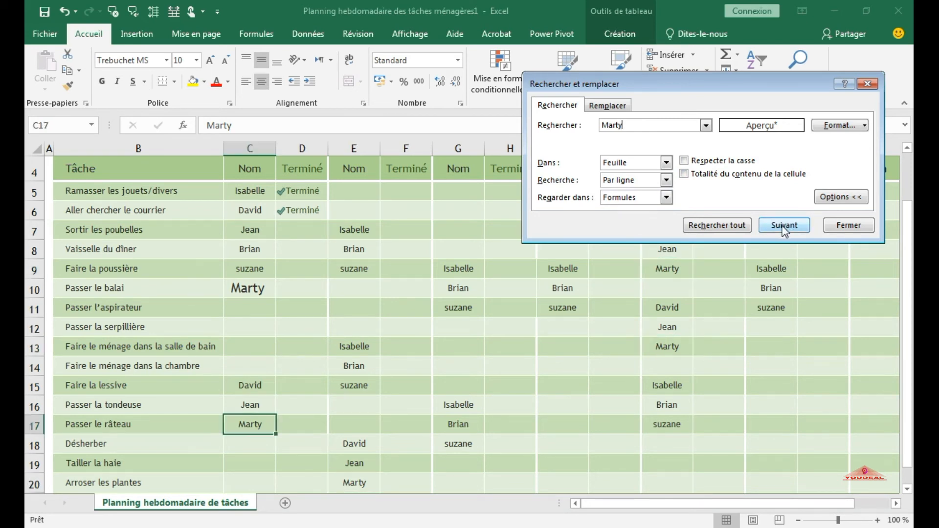
{"action": "left_click", "coordinate": [784, 226]}
{"action": "left_click", "coordinate": [784, 226]}
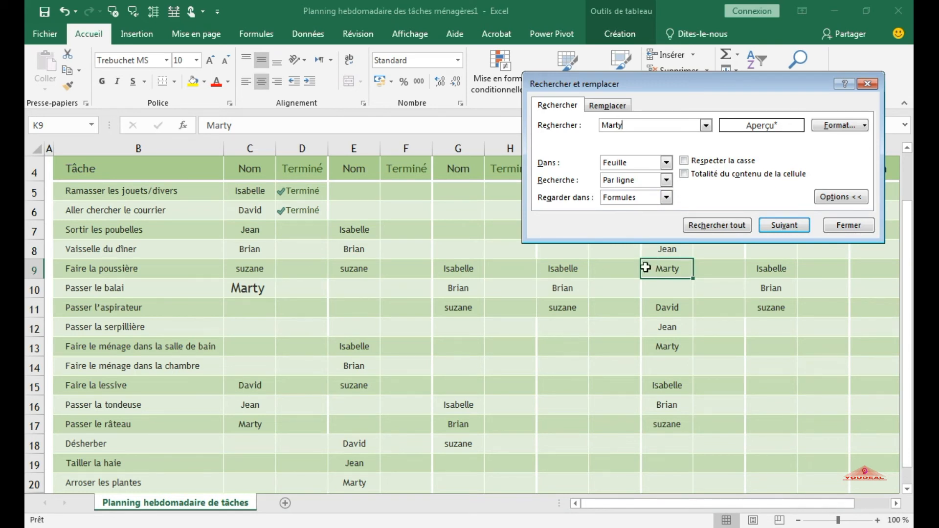
- Take the search format from the empty cell L7, and clear the search format
{"action": "left_click", "coordinate": [865, 125]}
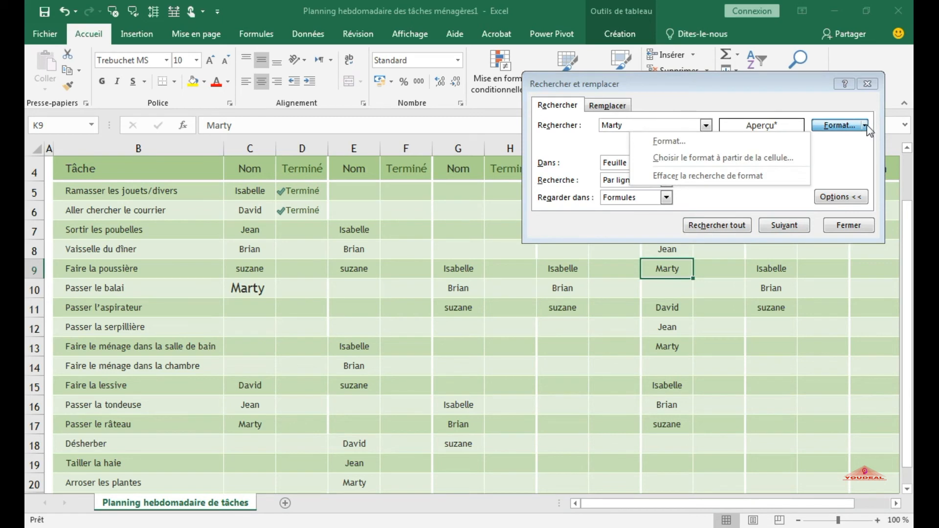
{"action": "left_click", "coordinate": [750, 169]}
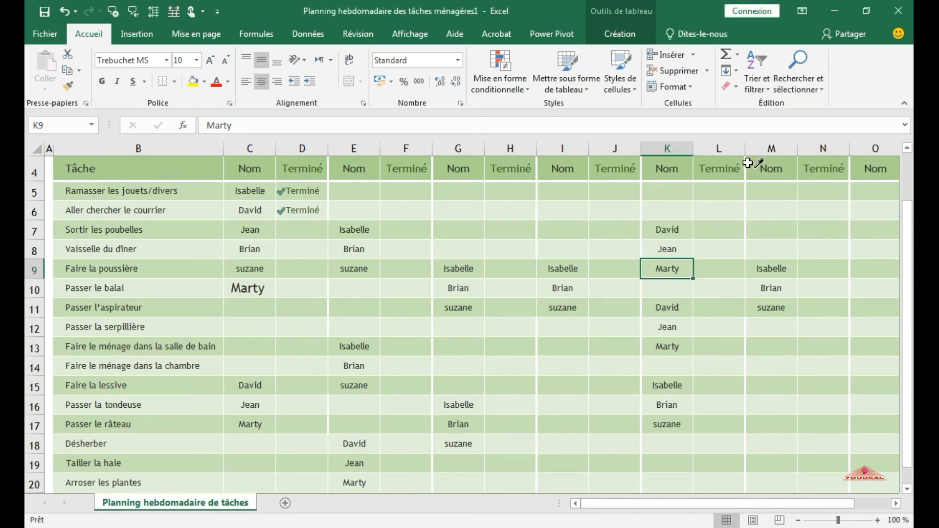
{"action": "left_click", "coordinate": [714, 232]}
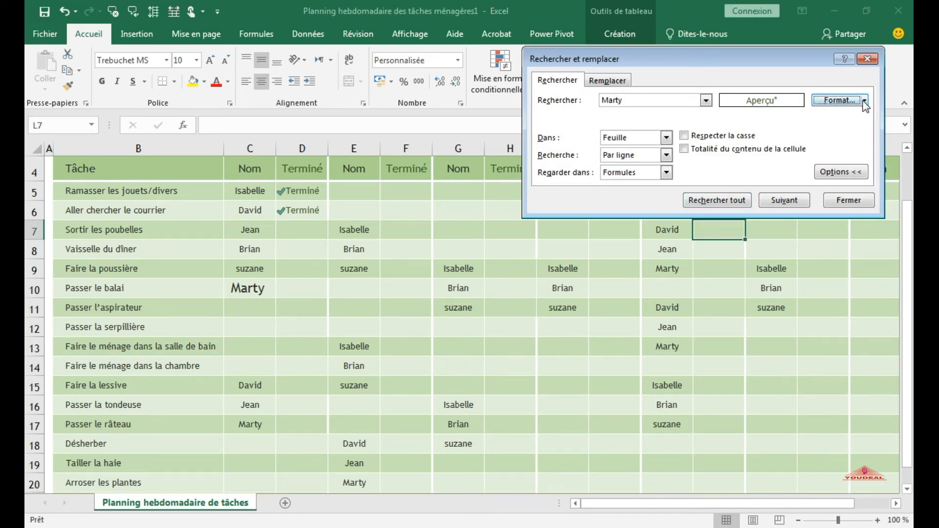
{"action": "left_click", "coordinate": [865, 101]}
{"action": "left_click", "coordinate": [707, 149]}
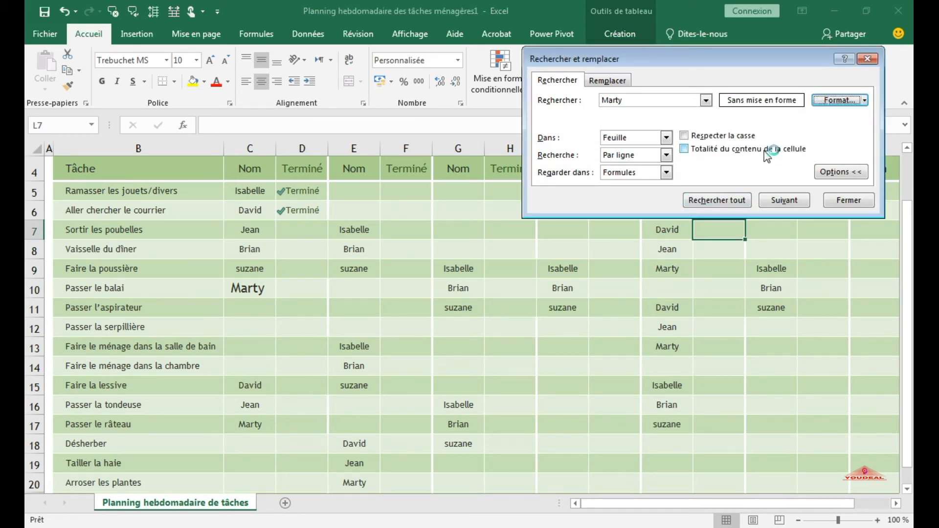
{"action": "left_click", "coordinate": [866, 102]}
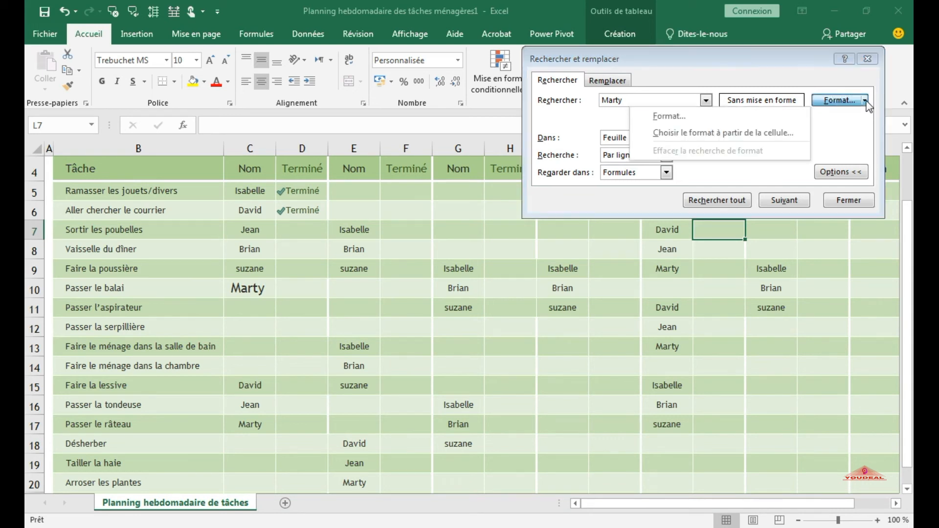
{"action": "left_click", "coordinate": [693, 135]}
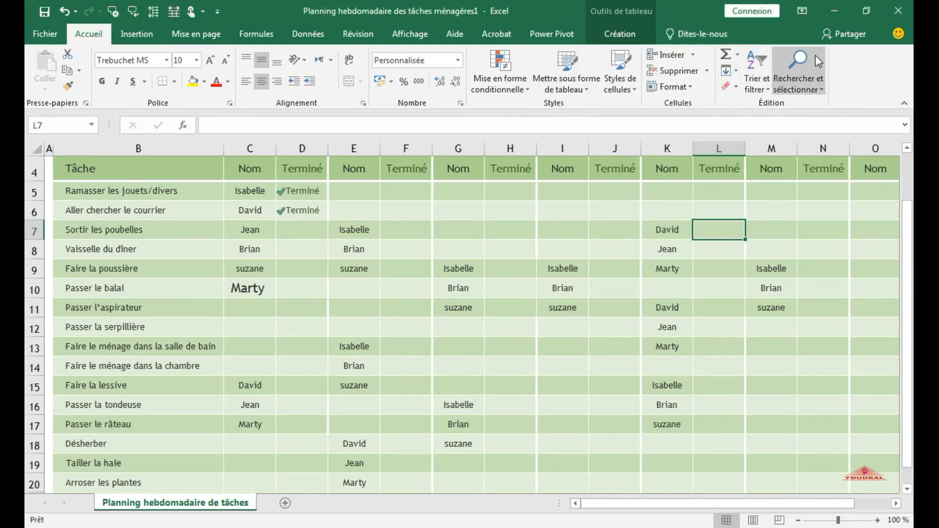
{"action": "left_click", "coordinate": [810, 78]}
{"action": "left_click", "coordinate": [802, 101]}
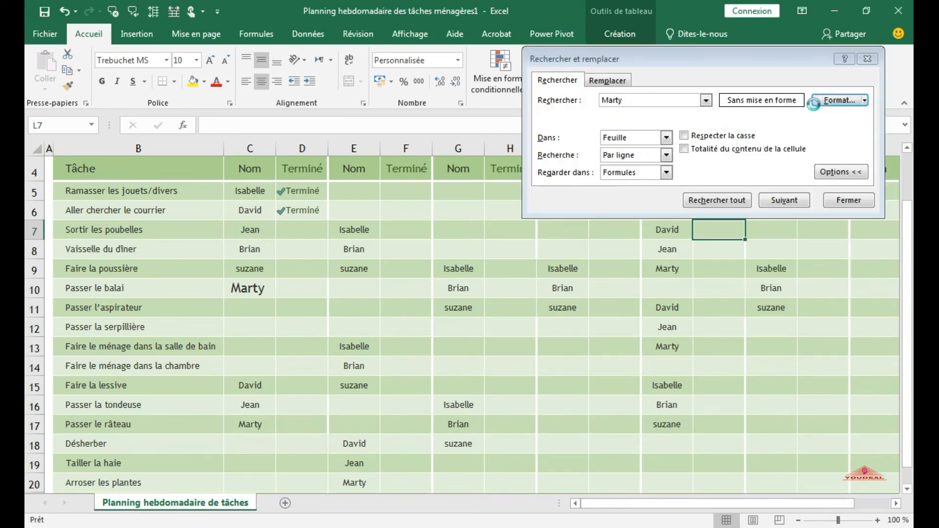
- Define the search format as a red background fill
{"action": "left_click", "coordinate": [853, 101]}
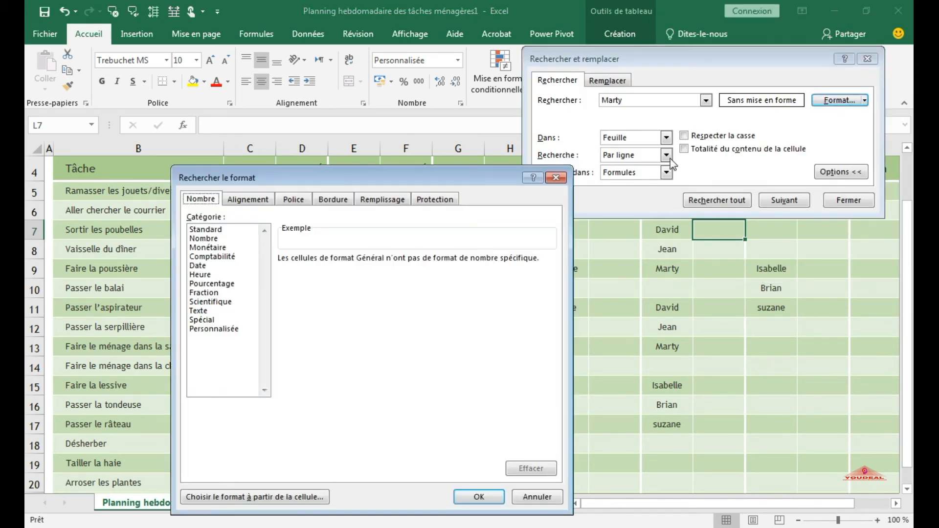
{"action": "left_click_drag", "start_coordinate": [337, 185], "coordinate": [365, 163]}
{"action": "left_click", "coordinate": [335, 177]}
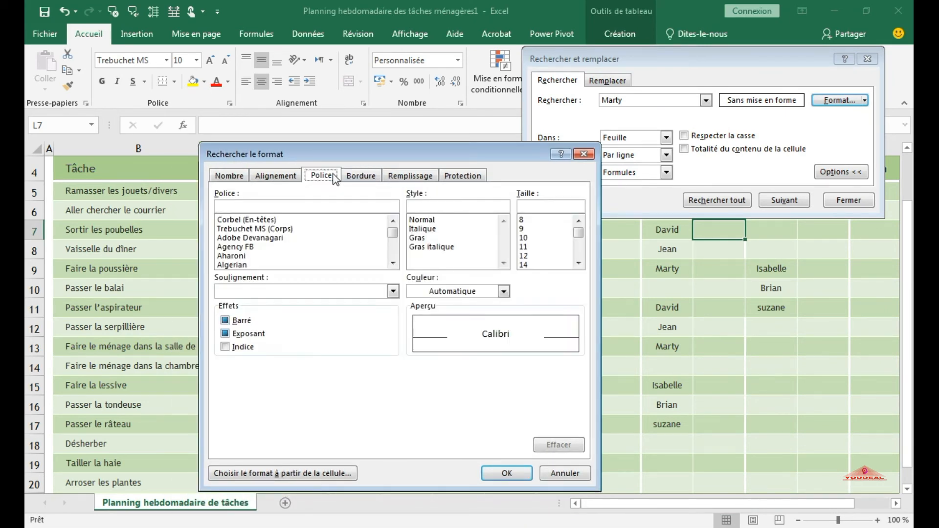
{"action": "left_click", "coordinate": [416, 177]}
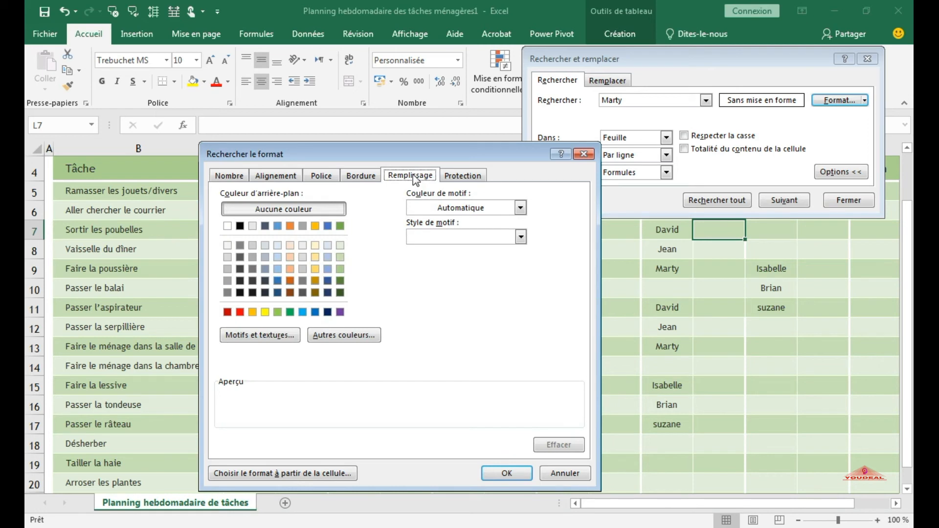
{"action": "left_click", "coordinate": [238, 313]}
{"action": "left_click", "coordinate": [506, 473]}
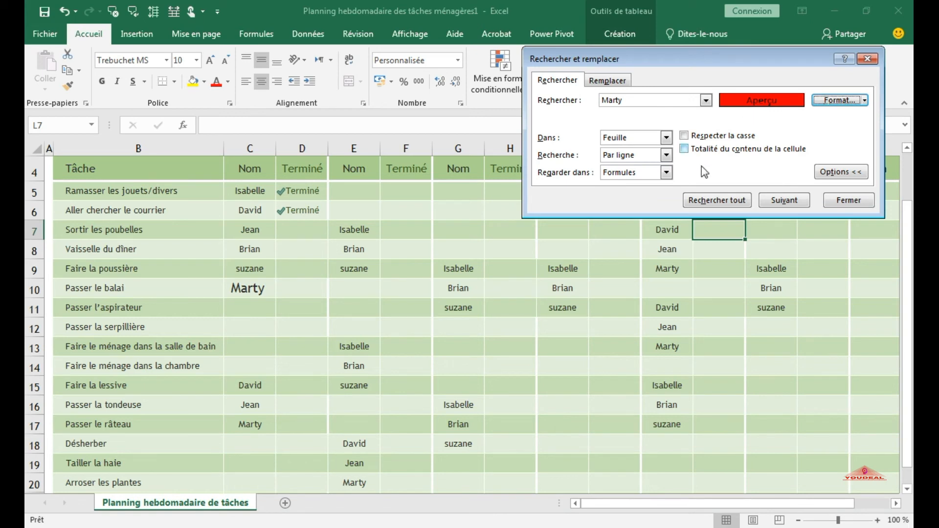
- Fill cells K13 and E20, which hold the searched first name, with standard red
{"action": "left_click", "coordinate": [668, 351]}
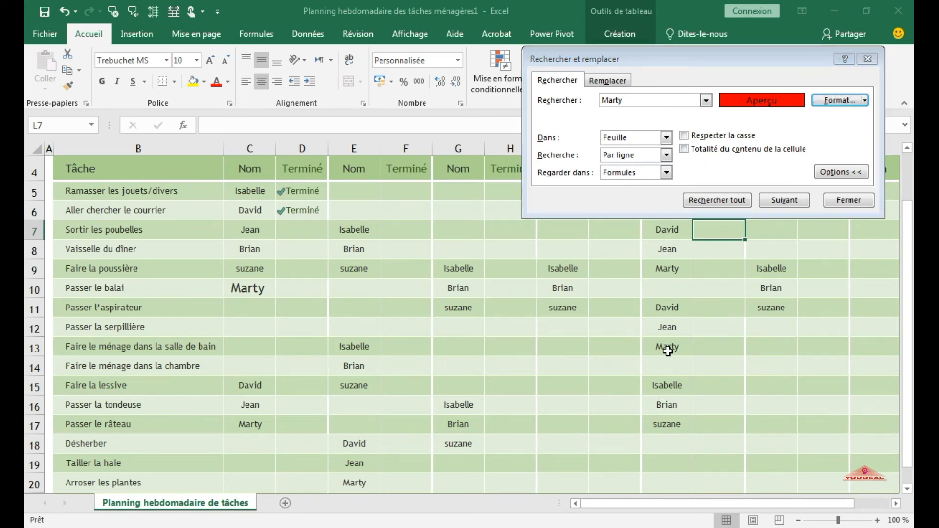
{"action": "left_click", "coordinate": [668, 351]}
{"action": "left_click", "coordinate": [352, 484], "text": "ctrl"}
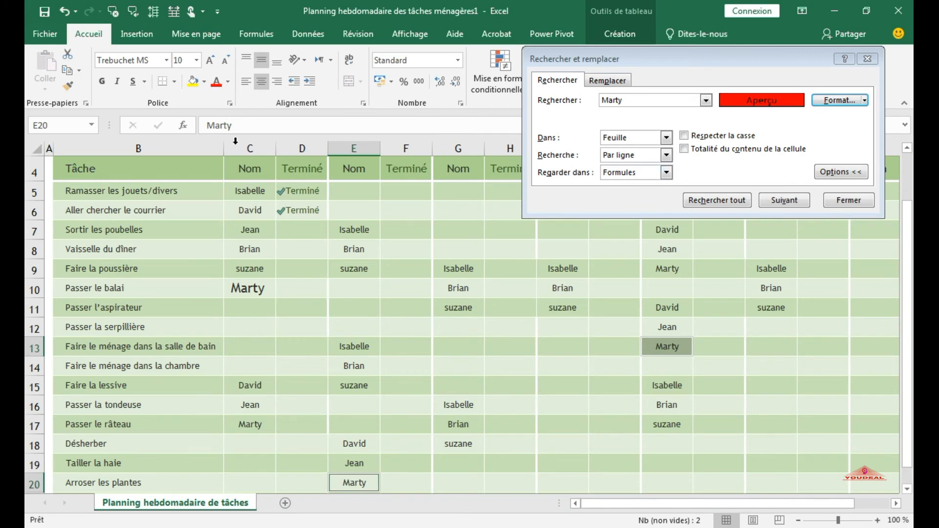
{"action": "left_click", "coordinate": [204, 82]}
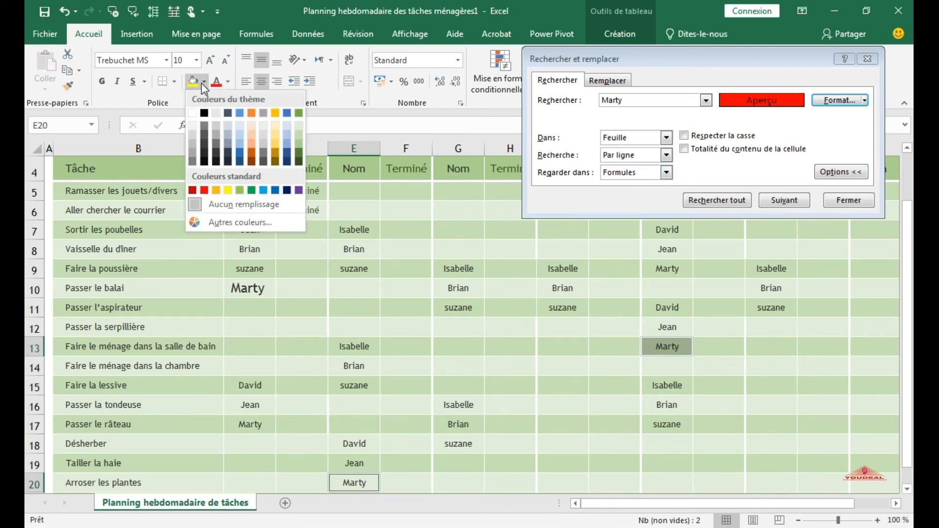
{"action": "left_click", "coordinate": [204, 190]}
{"action": "left_click", "coordinate": [766, 422]}
{"action": "left_click", "coordinate": [581, 431]}
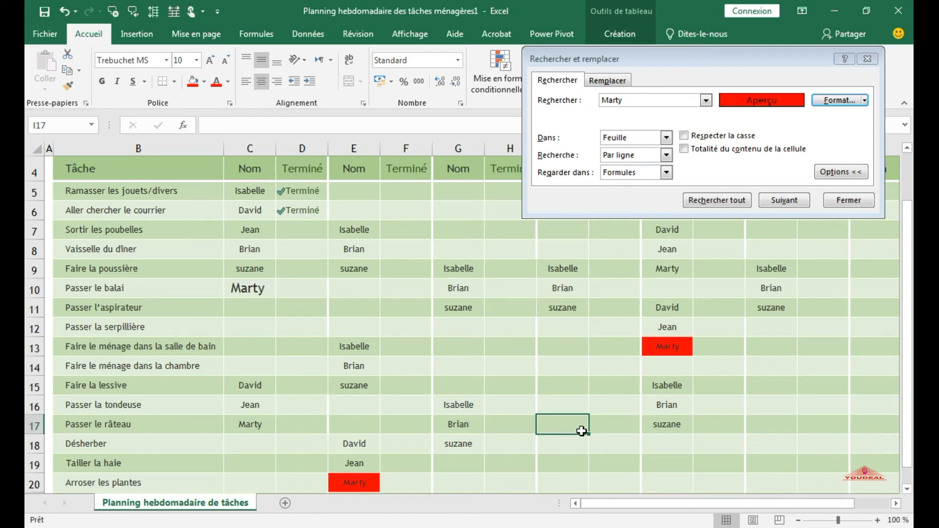
- Step repeatedly through the matches of the first name that have the red fill
{"action": "left_click", "coordinate": [779, 202]}
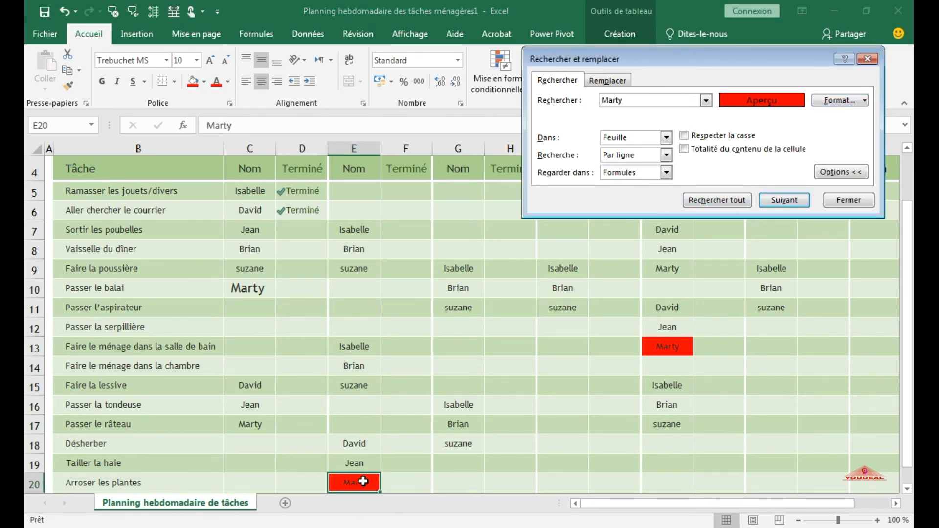
{"action": "left_click", "coordinate": [794, 203]}
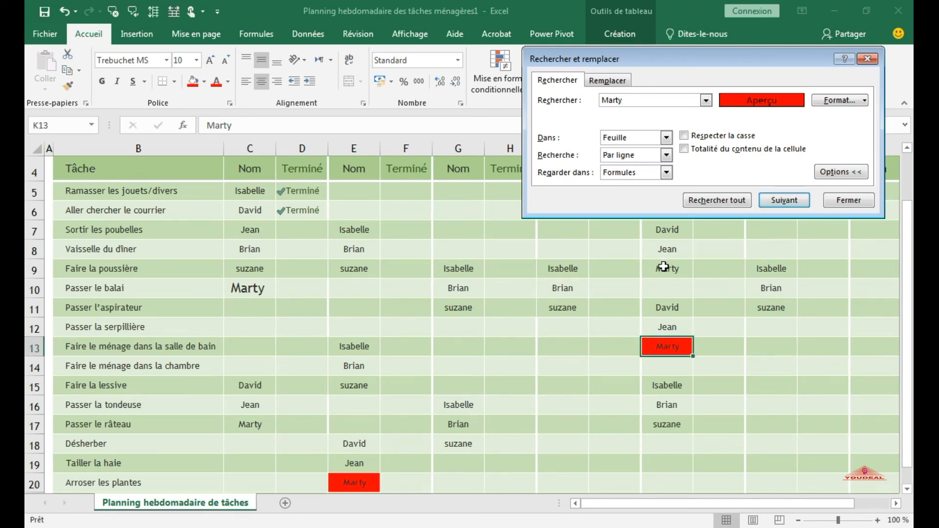
{"action": "left_click", "coordinate": [782, 208]}
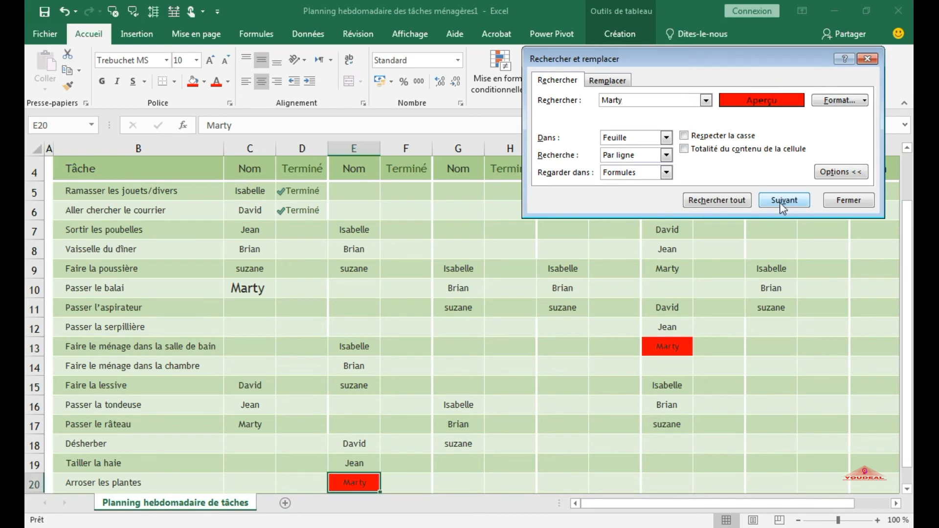
{"action": "left_click", "coordinate": [781, 204]}
{"action": "left_click", "coordinate": [781, 204]}
{"action": "left_click", "coordinate": [781, 204]}
{"action": "left_click", "coordinate": [780, 203]}
{"action": "left_click", "coordinate": [781, 203]}
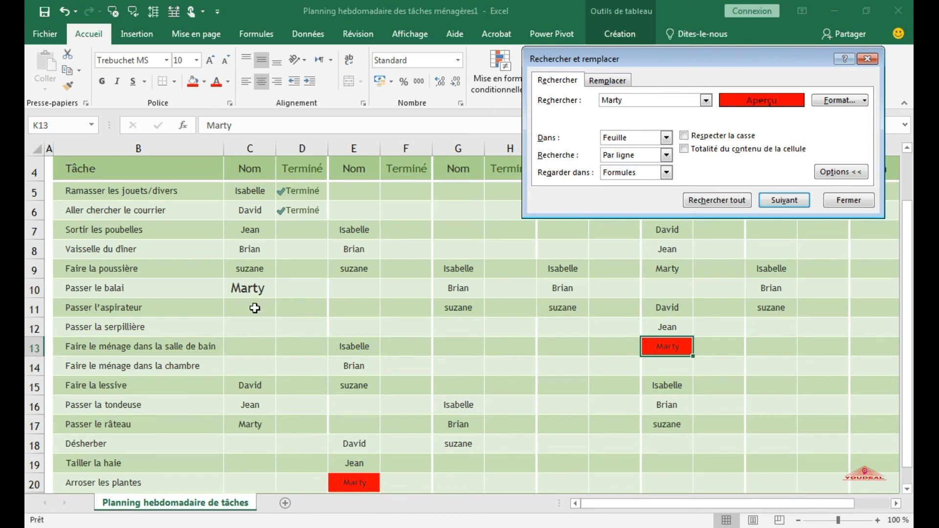
- Clear the search format and step through the matches of the first name regardless of formatting
{"action": "left_click", "coordinate": [865, 100]}
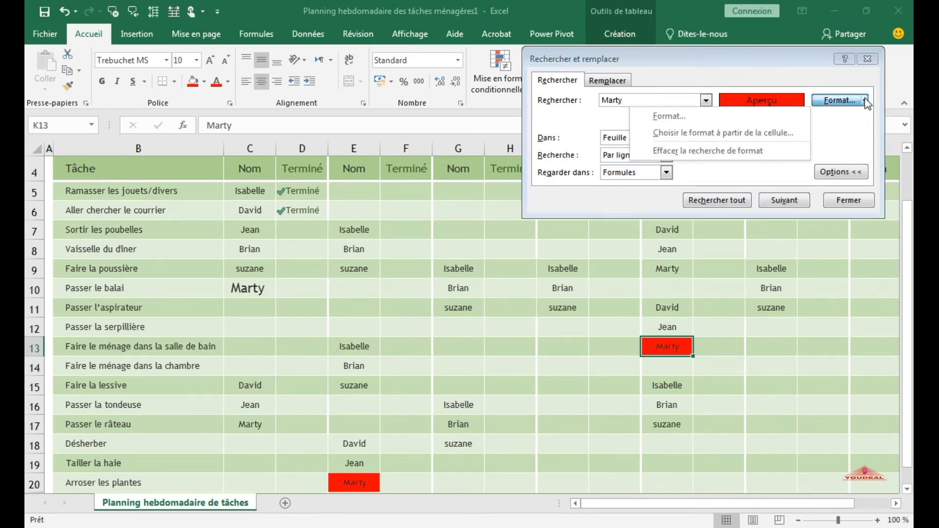
{"action": "left_click", "coordinate": [733, 152]}
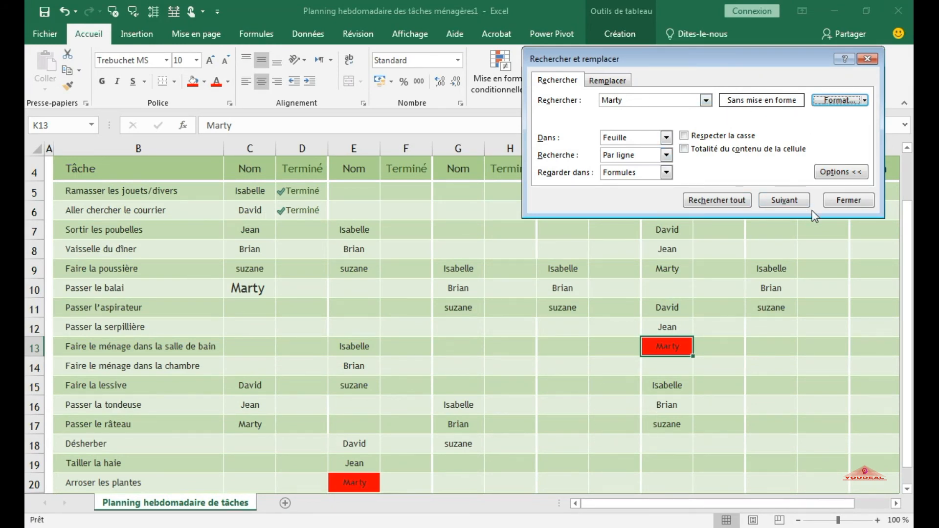
{"action": "left_click", "coordinate": [792, 202]}
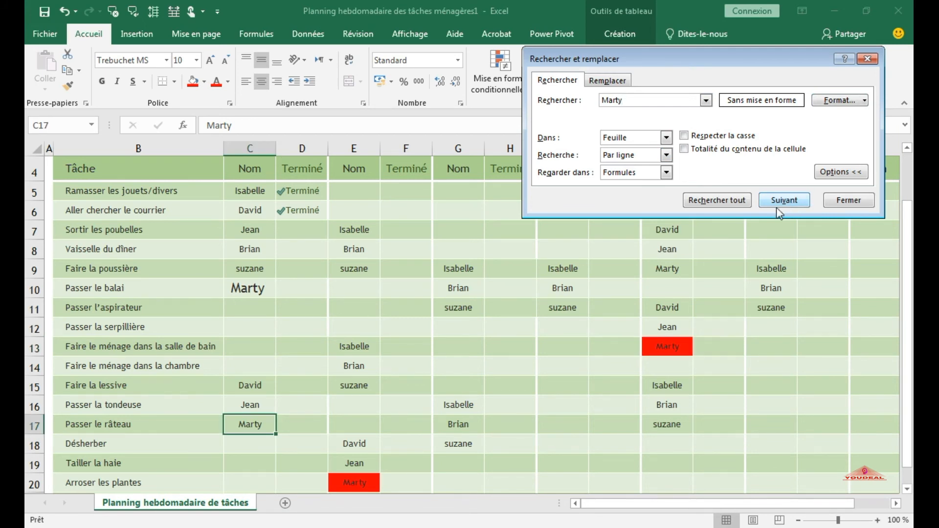
{"action": "left_click", "coordinate": [784, 202]}
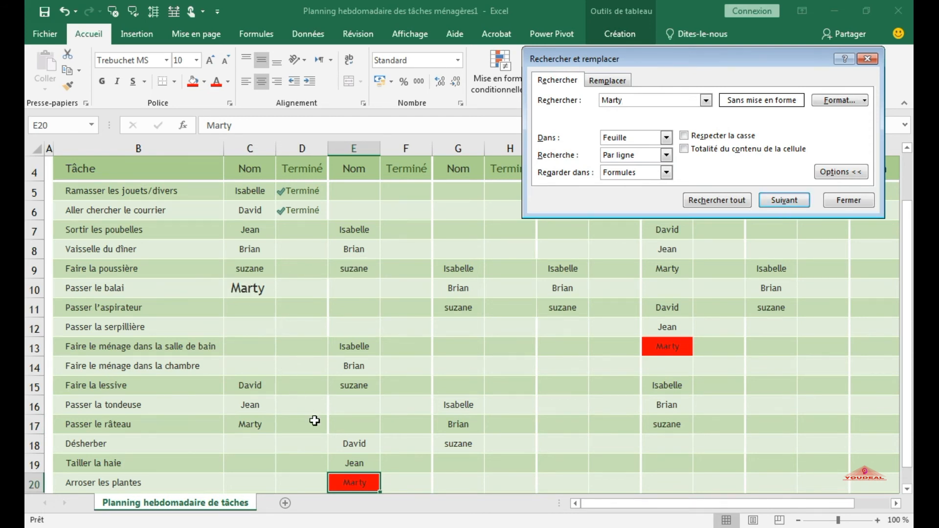
- Set the font size of cell C10 for Passer le balai to 10
{"action": "left_click", "coordinate": [235, 424]}
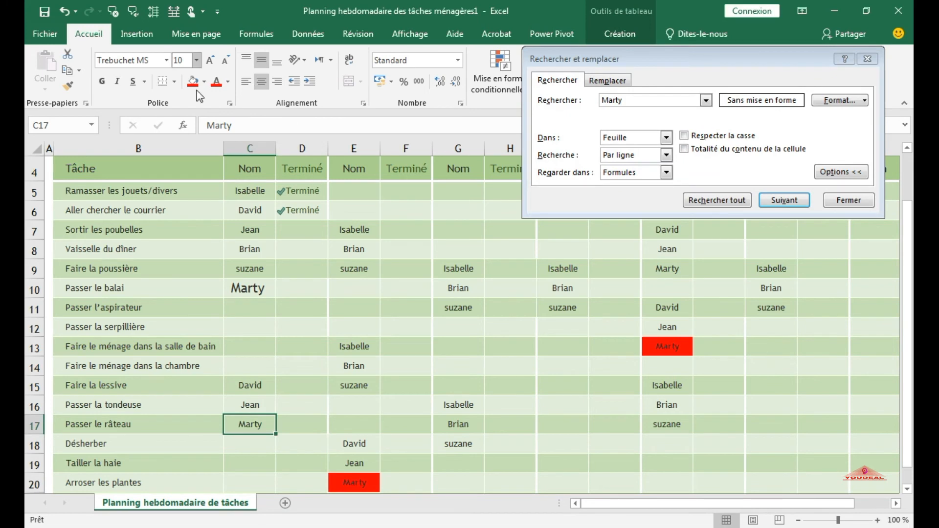
{"action": "left_click", "coordinate": [249, 288]}
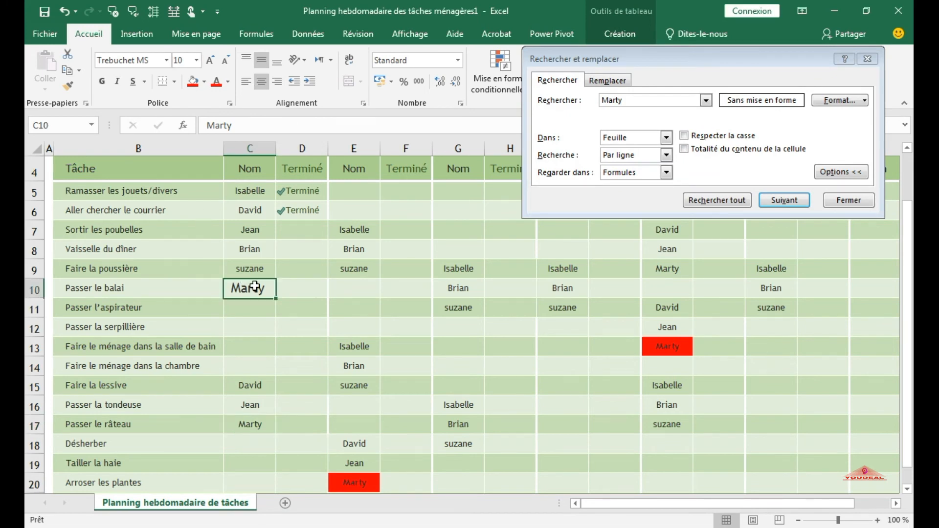
{"action": "left_click", "coordinate": [195, 61]}
{"action": "left_click", "coordinate": [184, 102]}
{"action": "left_click", "coordinate": [495, 365]}
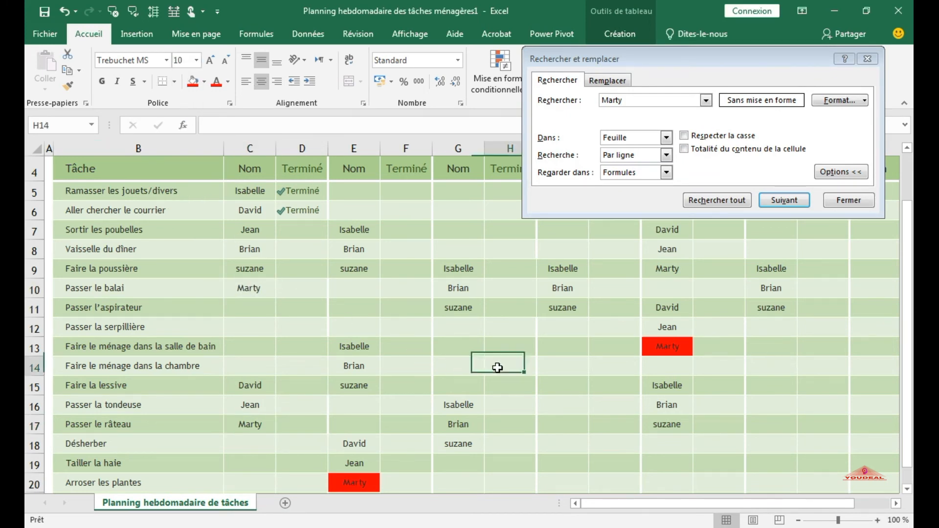
- Step through the matches of the searched first name on the sheet again, with no search format set
{"action": "left_click", "coordinate": [784, 201]}
{"action": "left_click", "coordinate": [784, 200]}
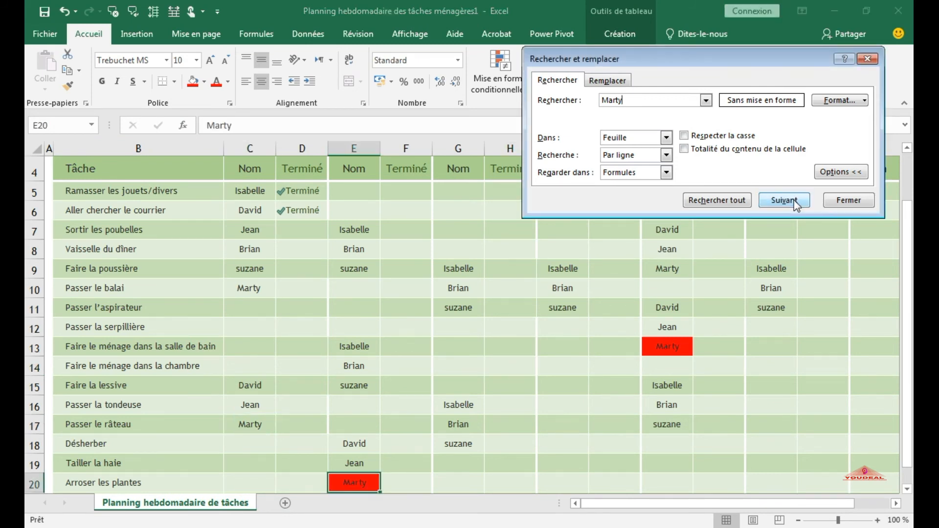
{"action": "left_click", "coordinate": [784, 200]}
{"action": "left_click", "coordinate": [784, 200]}
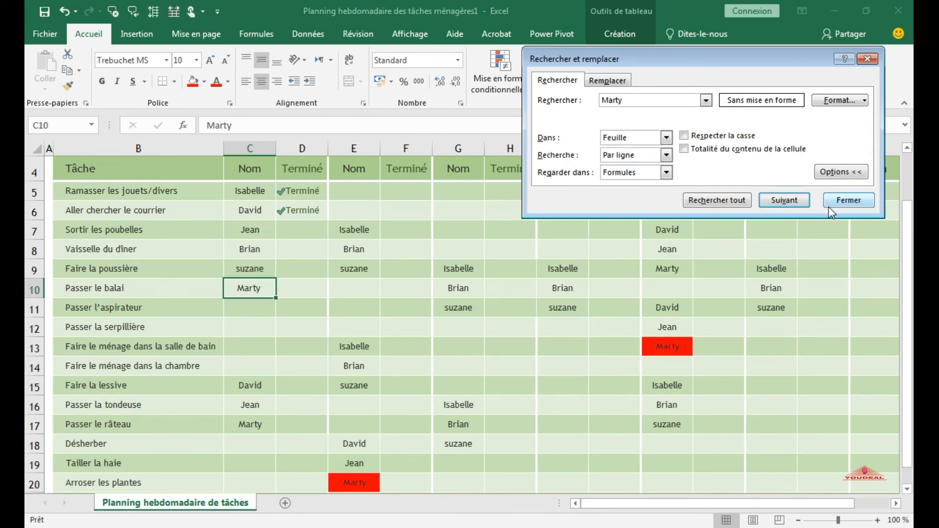
{"action": "left_click", "coordinate": [772, 201]}
{"action": "left_click", "coordinate": [771, 202]}
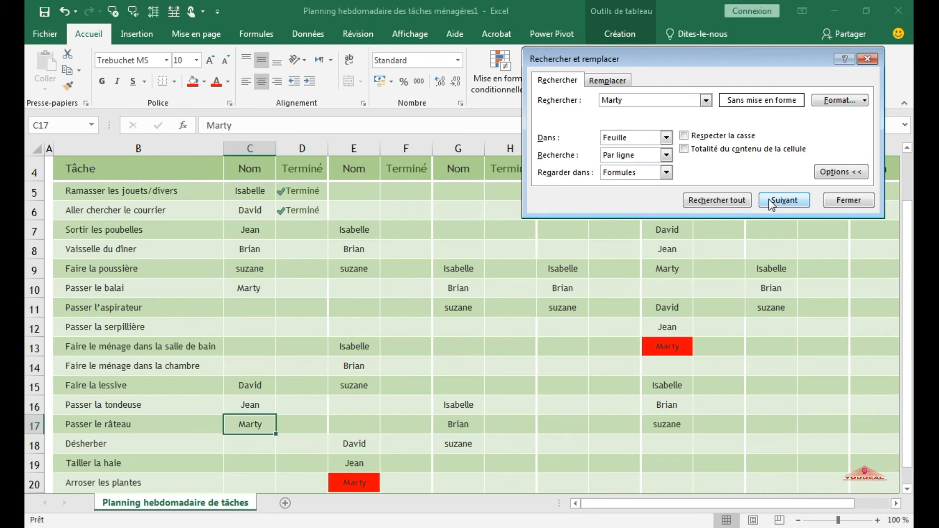
{"action": "left_click", "coordinate": [772, 202]}
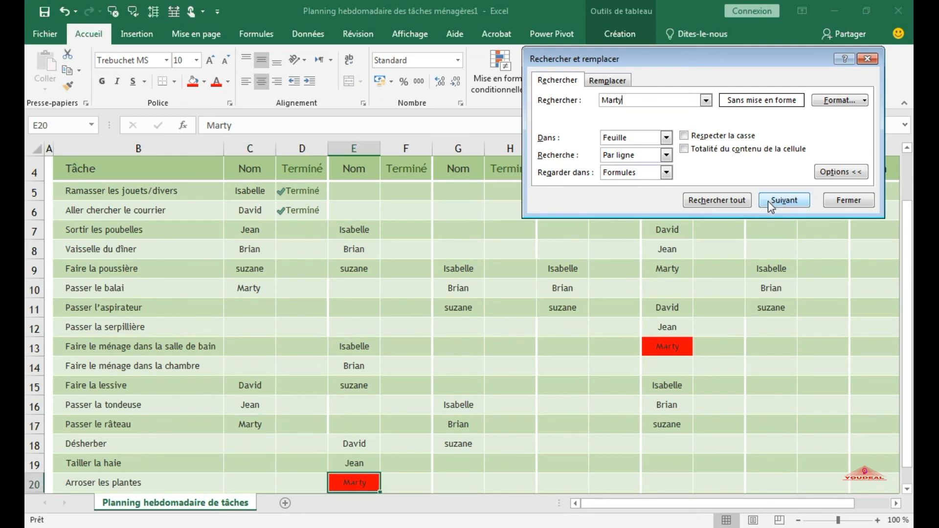
- List all matches of the first name, enlarge the results list to examine their cell addresses and values, and close the search
{"action": "left_click", "coordinate": [722, 201]}
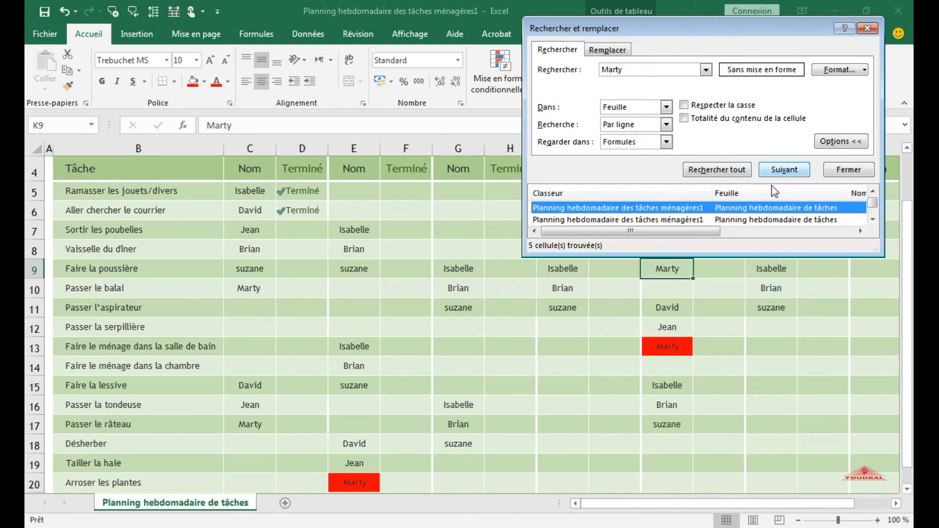
{"action": "left_click_drag", "start_coordinate": [875, 251], "coordinate": [857, 415]}
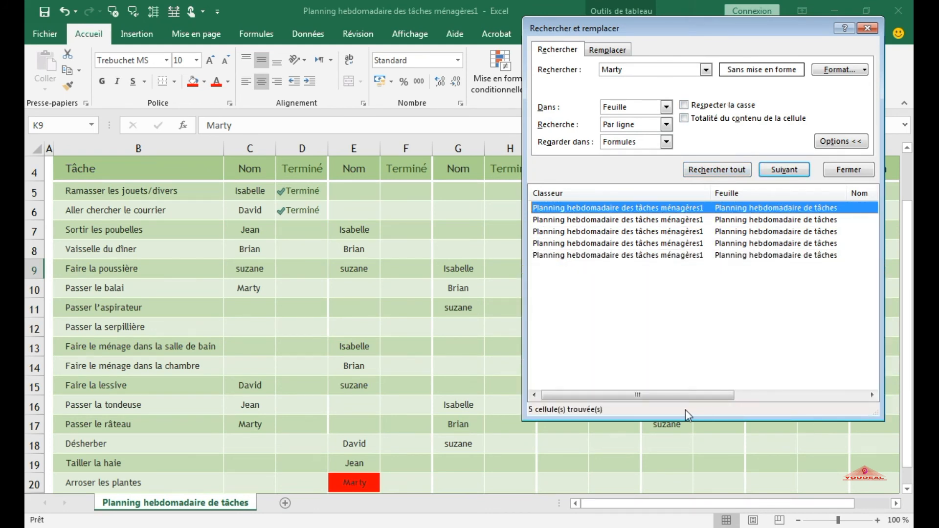
{"action": "left_click_drag", "start_coordinate": [680, 396], "coordinate": [785, 396]}
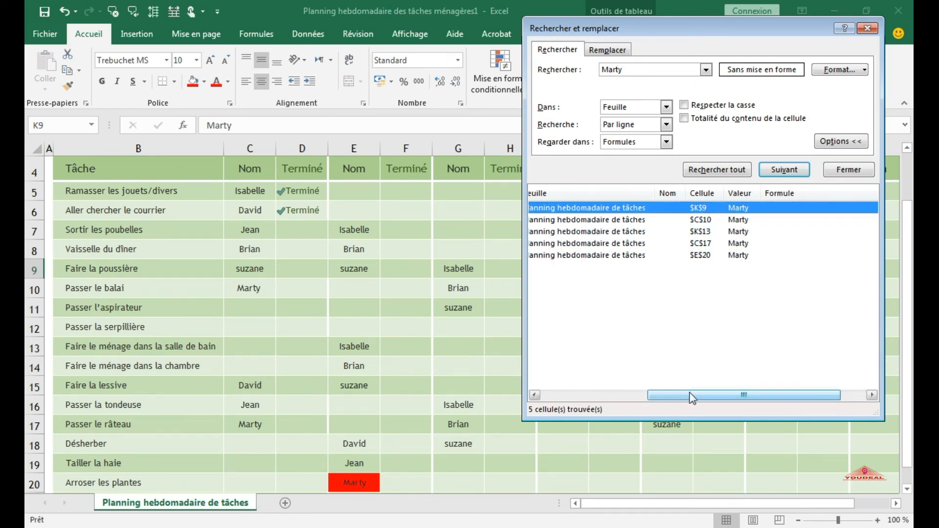
{"action": "left_click_drag", "start_coordinate": [670, 395], "coordinate": [563, 395]}
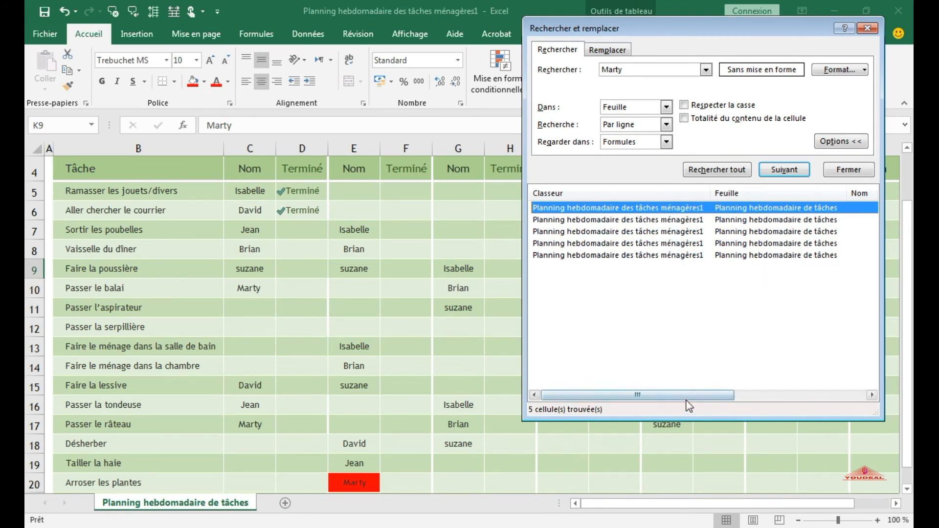
{"action": "left_click_drag", "start_coordinate": [687, 395], "coordinate": [786, 396]}
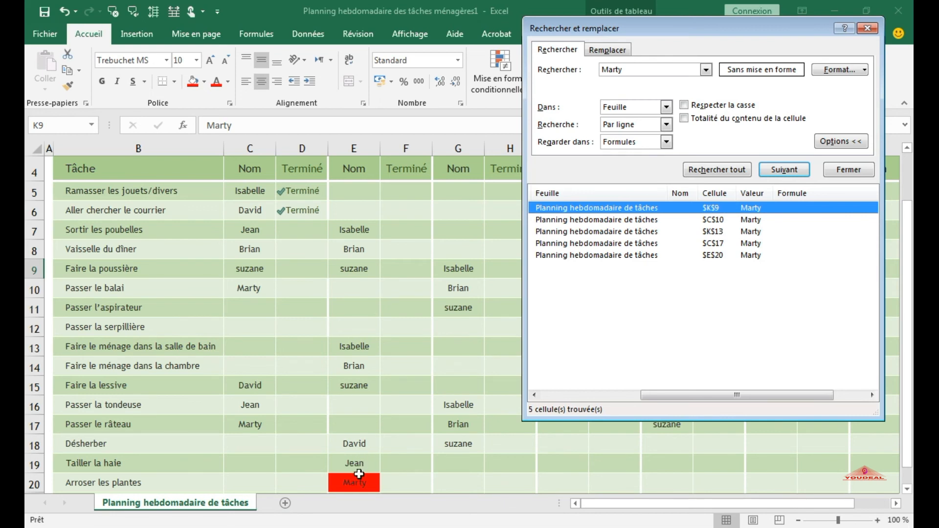
{"action": "left_click", "coordinate": [873, 28]}
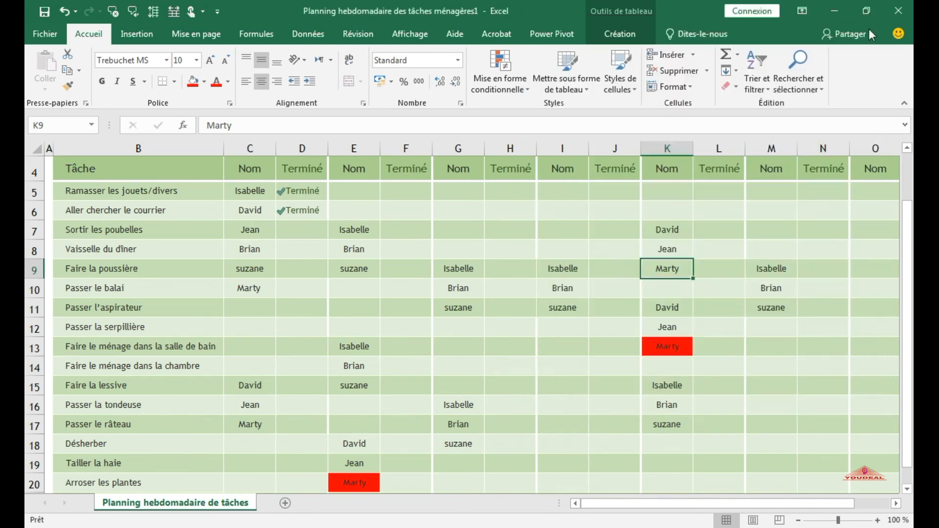
- Select cell I14 and reopen the Find dialog, hiding its advanced options and showing them again
{"action": "left_click", "coordinate": [549, 372]}
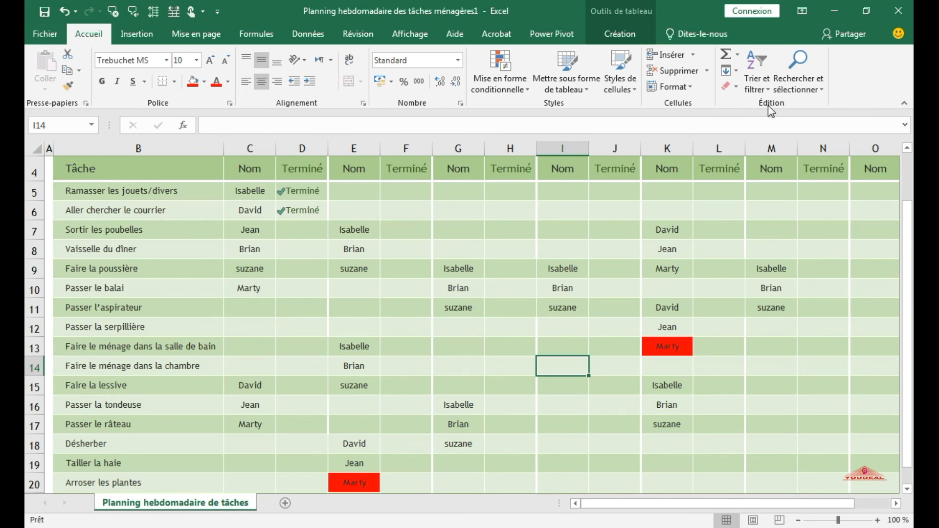
{"action": "left_click", "coordinate": [820, 91]}
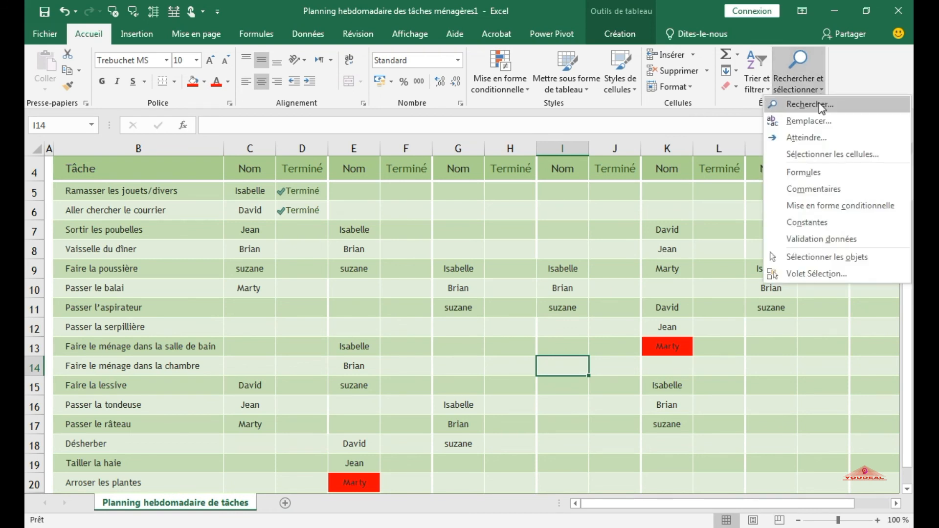
{"action": "left_click", "coordinate": [819, 102]}
{"action": "left_click_drag", "start_coordinate": [708, 164], "coordinate": [675, 121]}
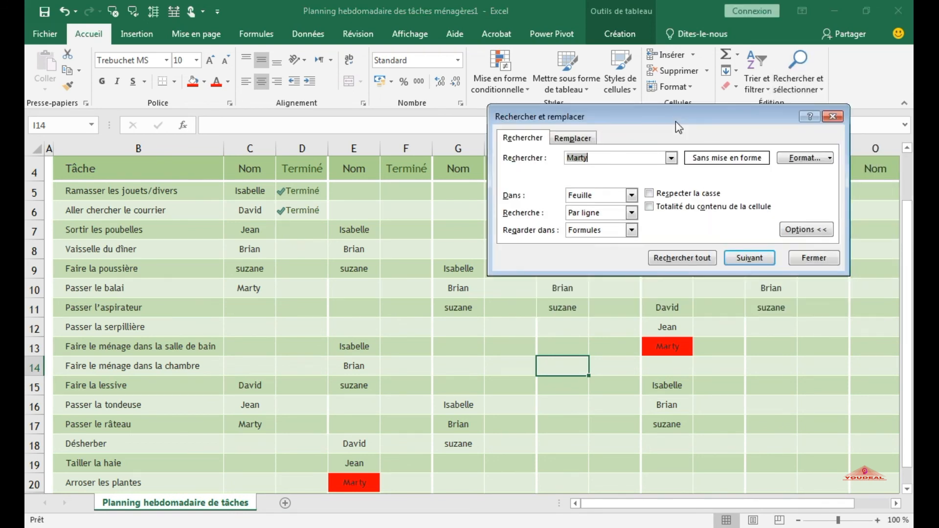
{"action": "left_click", "coordinate": [825, 230]}
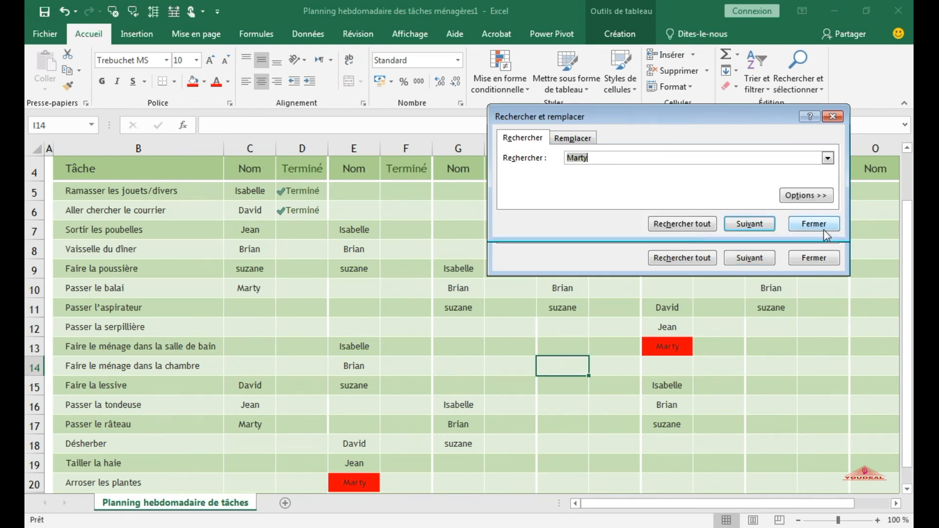
{"action": "left_click", "coordinate": [823, 205]}
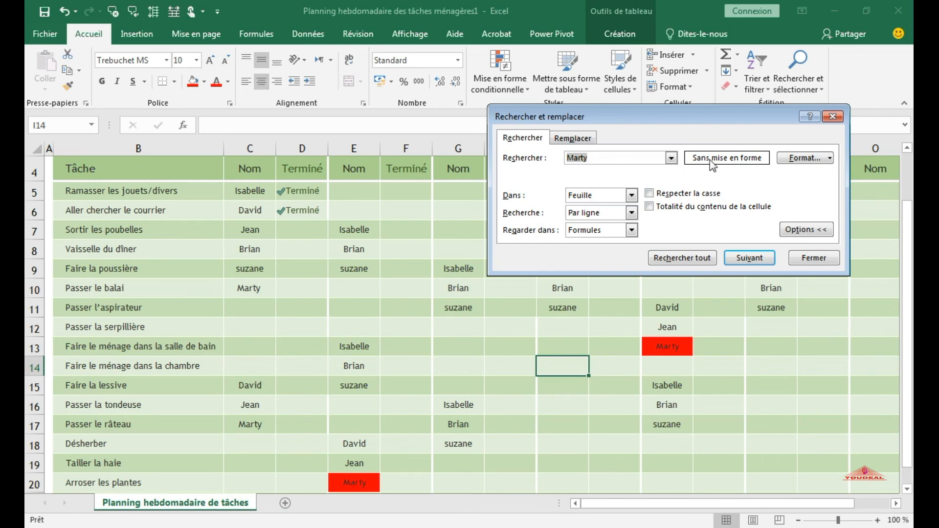
{"action": "left_click", "coordinate": [830, 159]}
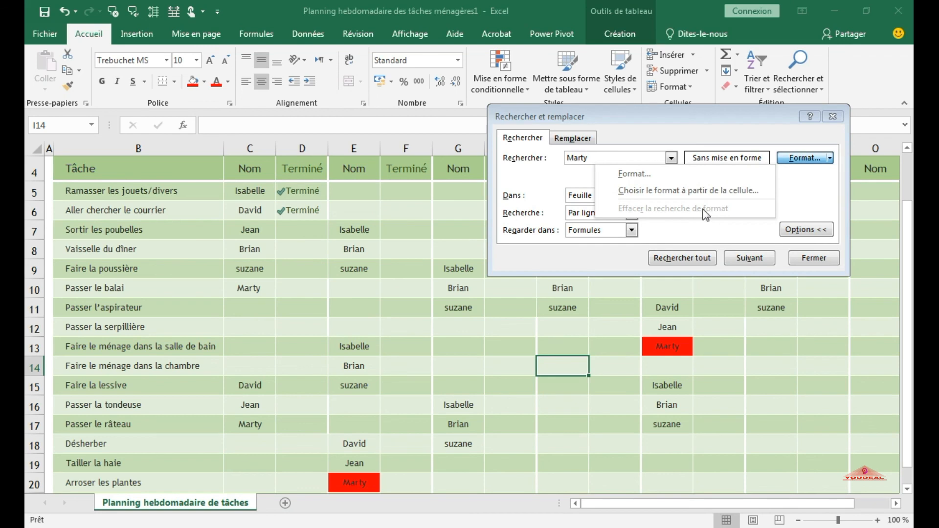
{"action": "left_click", "coordinate": [700, 180]}
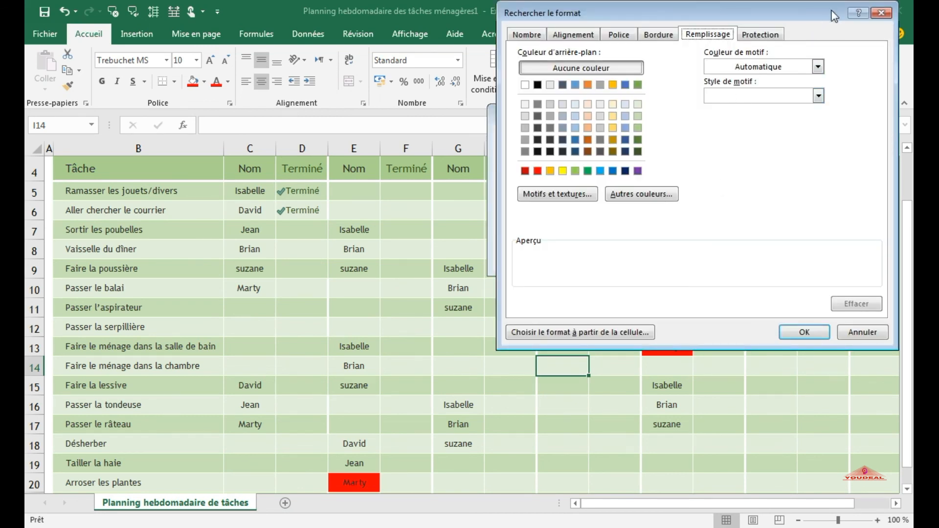
{"action": "left_click", "coordinate": [877, 15]}
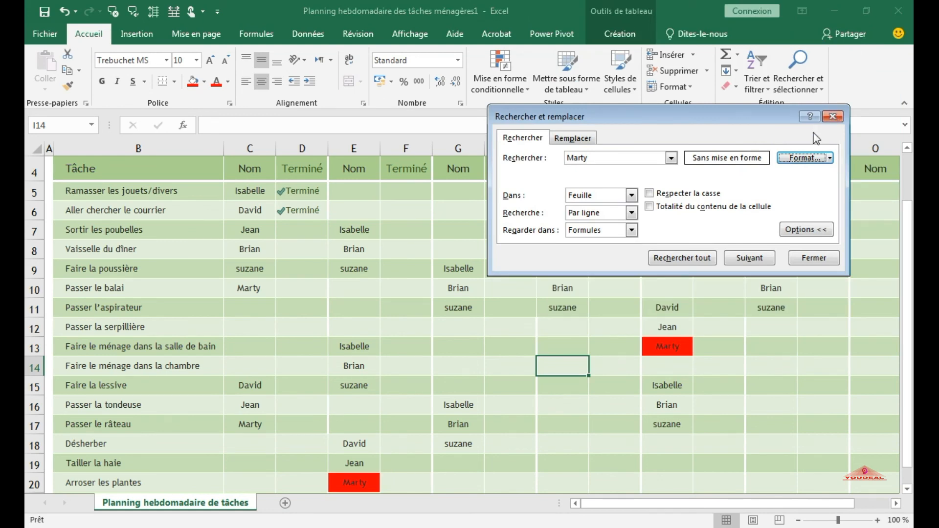
- Pick the search format from cell I10 and find the next match of the first name with that format
{"action": "left_click", "coordinate": [830, 159]}
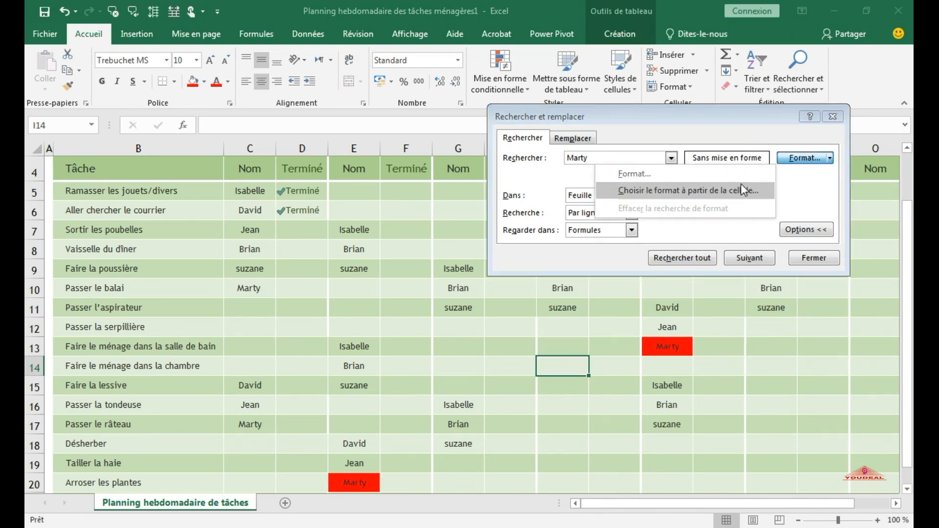
{"action": "left_click", "coordinate": [704, 189]}
{"action": "left_click", "coordinate": [557, 290]}
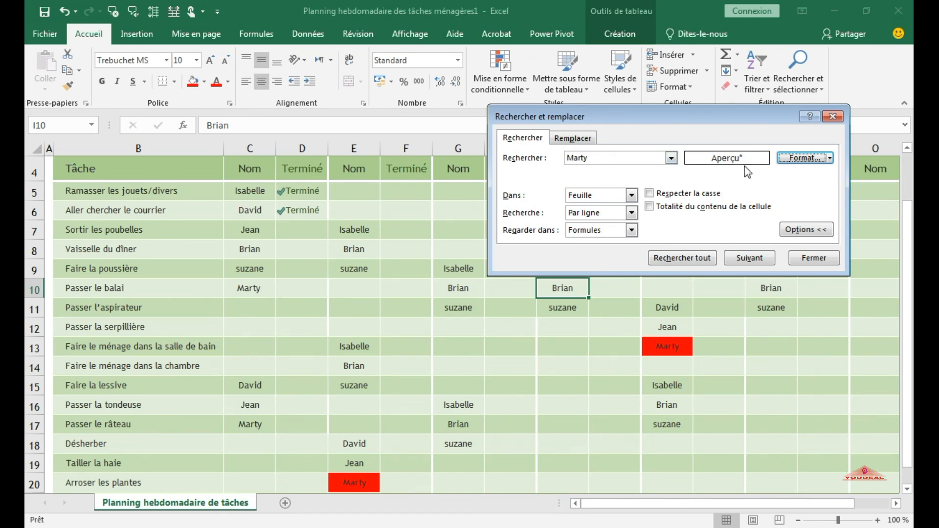
{"action": "left_click", "coordinate": [749, 258]}
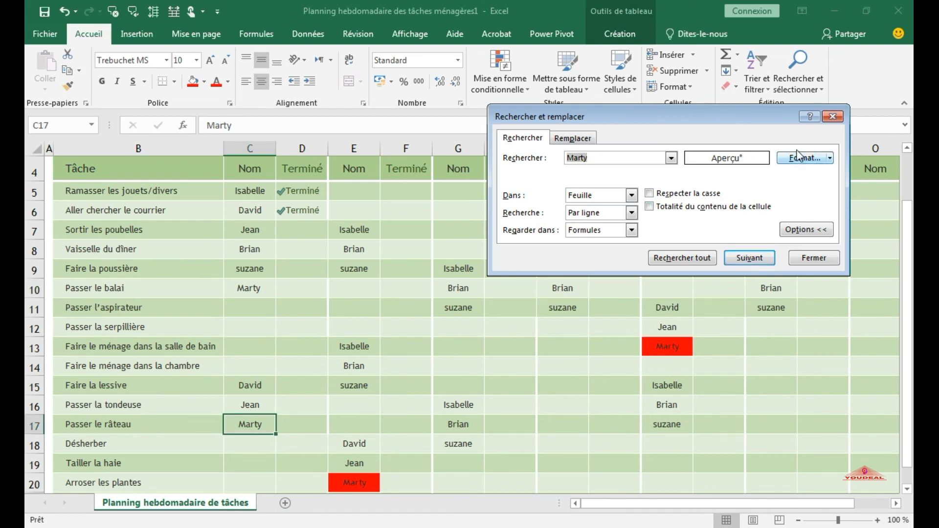
- Clear the search format, and collapse and re-expand the Find dialog's advanced options
{"action": "left_click", "coordinate": [830, 159]}
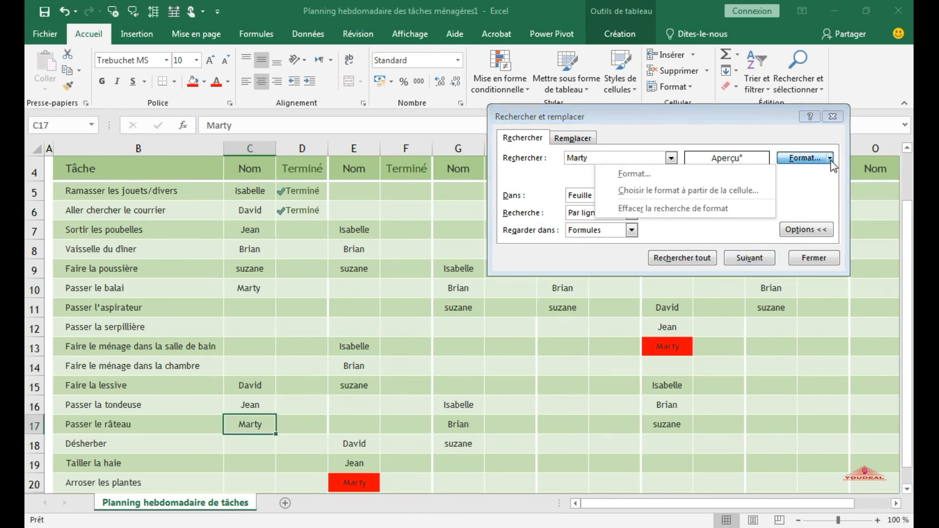
{"action": "left_click", "coordinate": [717, 207]}
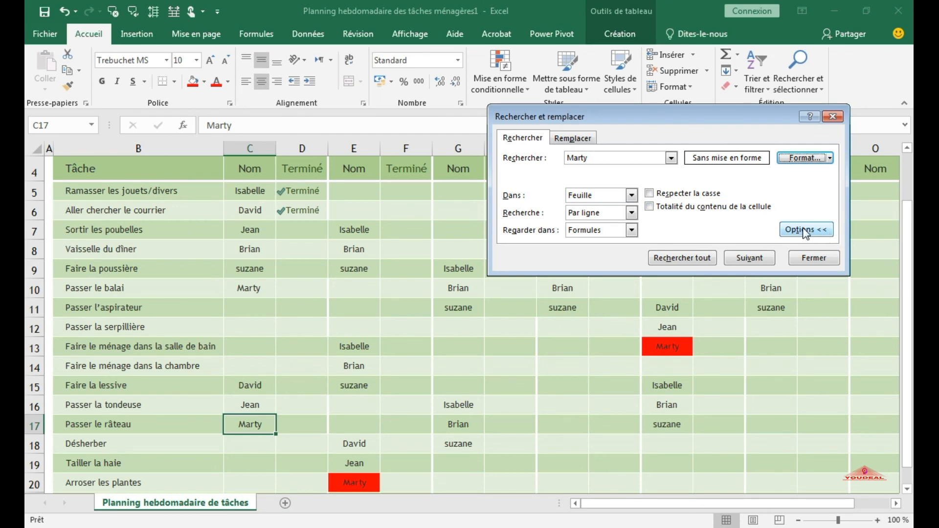
{"action": "left_click", "coordinate": [827, 235]}
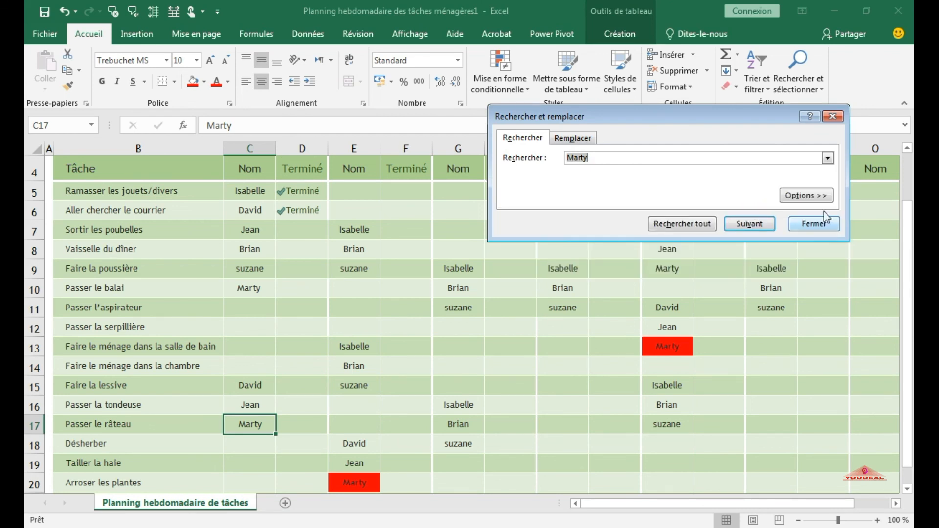
{"action": "left_click", "coordinate": [830, 200]}
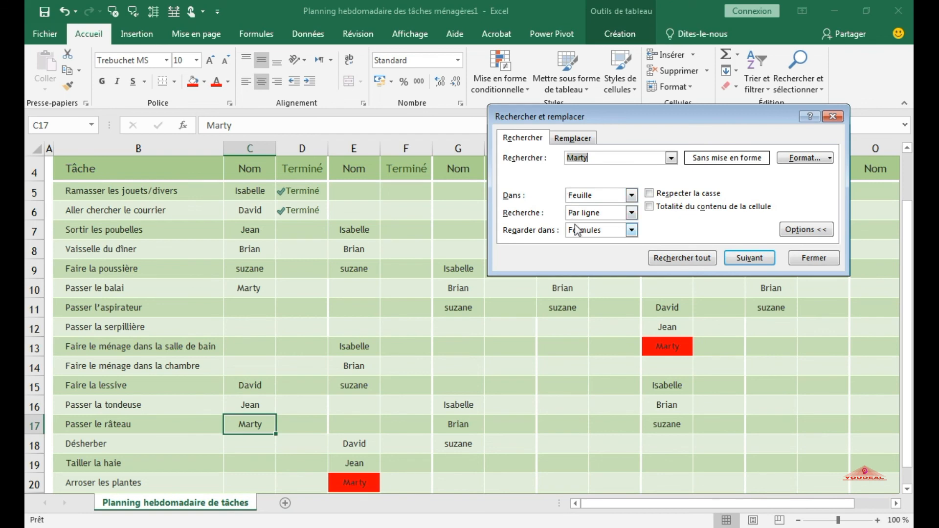